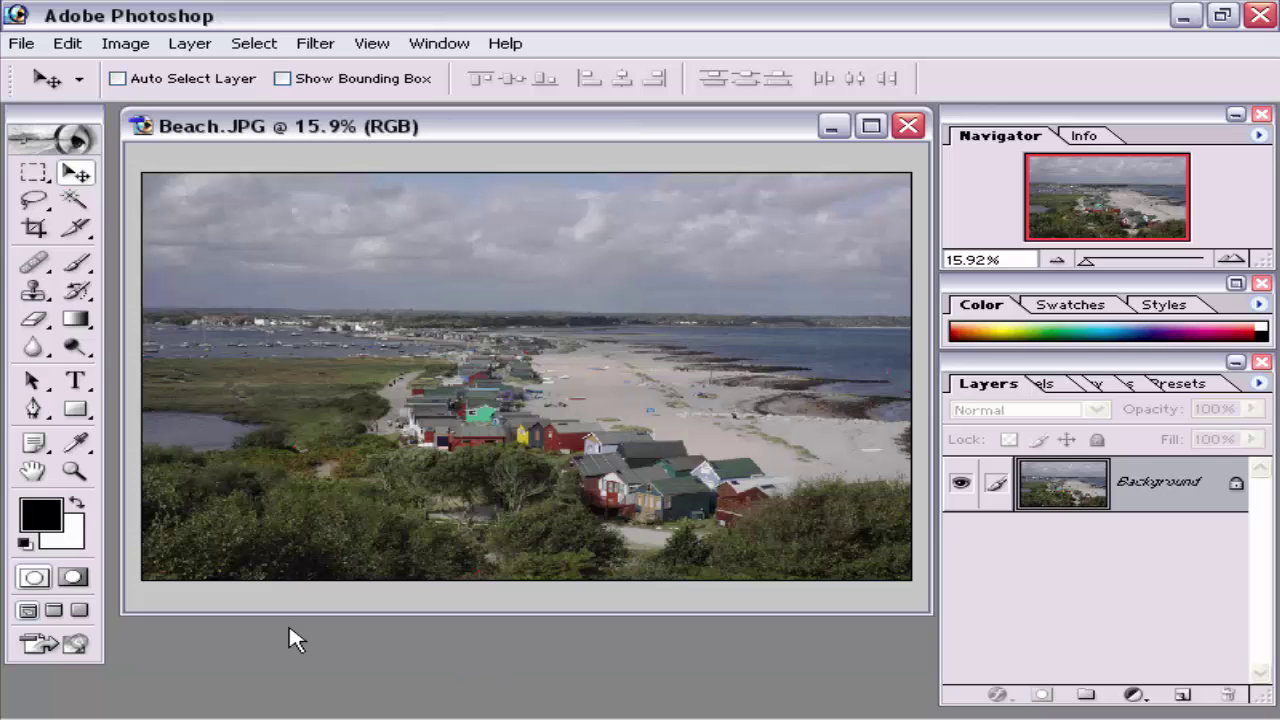
# Step: Brighten the beach photo with a Levels adjustment, setting the midtone input to 1.46 and the white input to 218
pyautogui.click(126, 43)
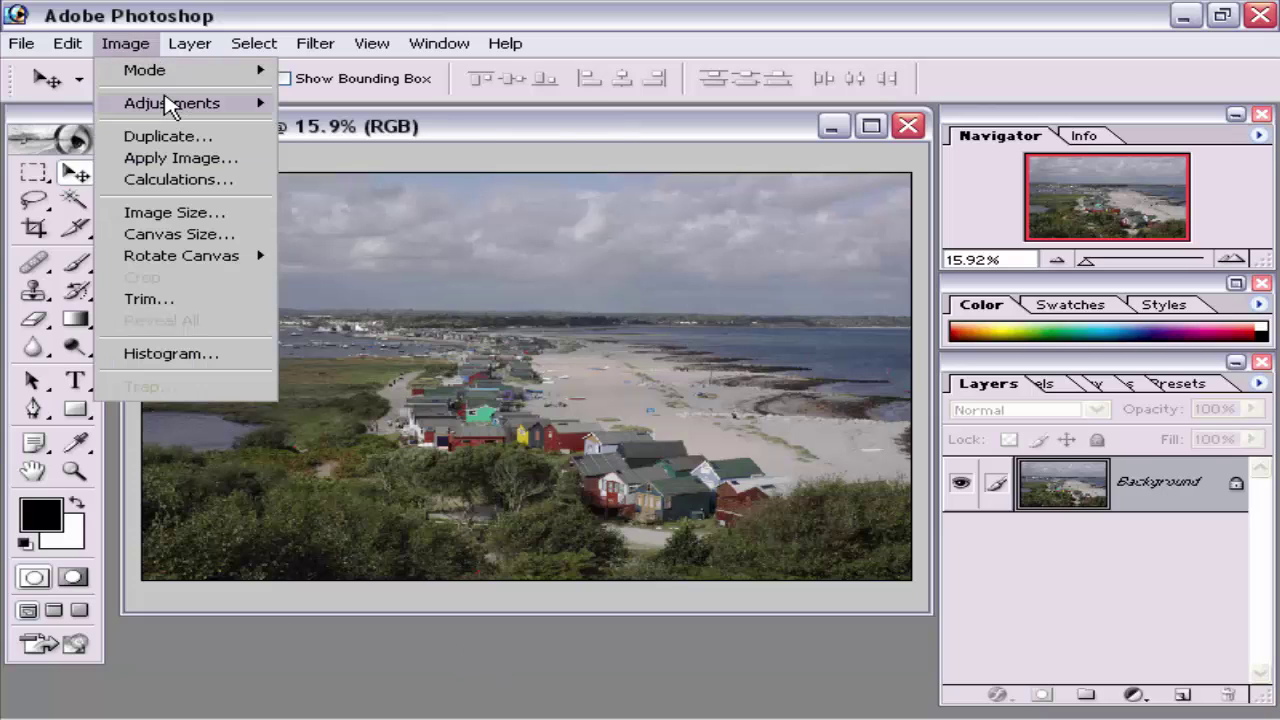
pyautogui.moveTo(170, 106)
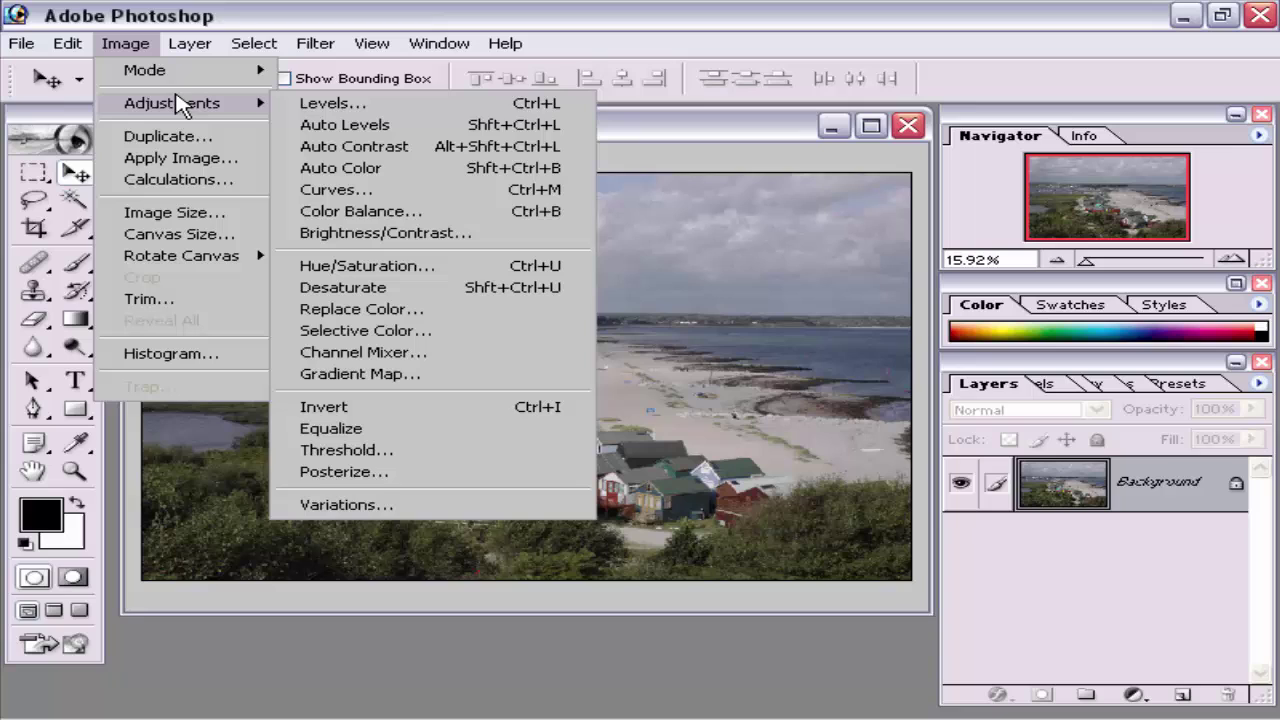
pyautogui.click(313, 106)
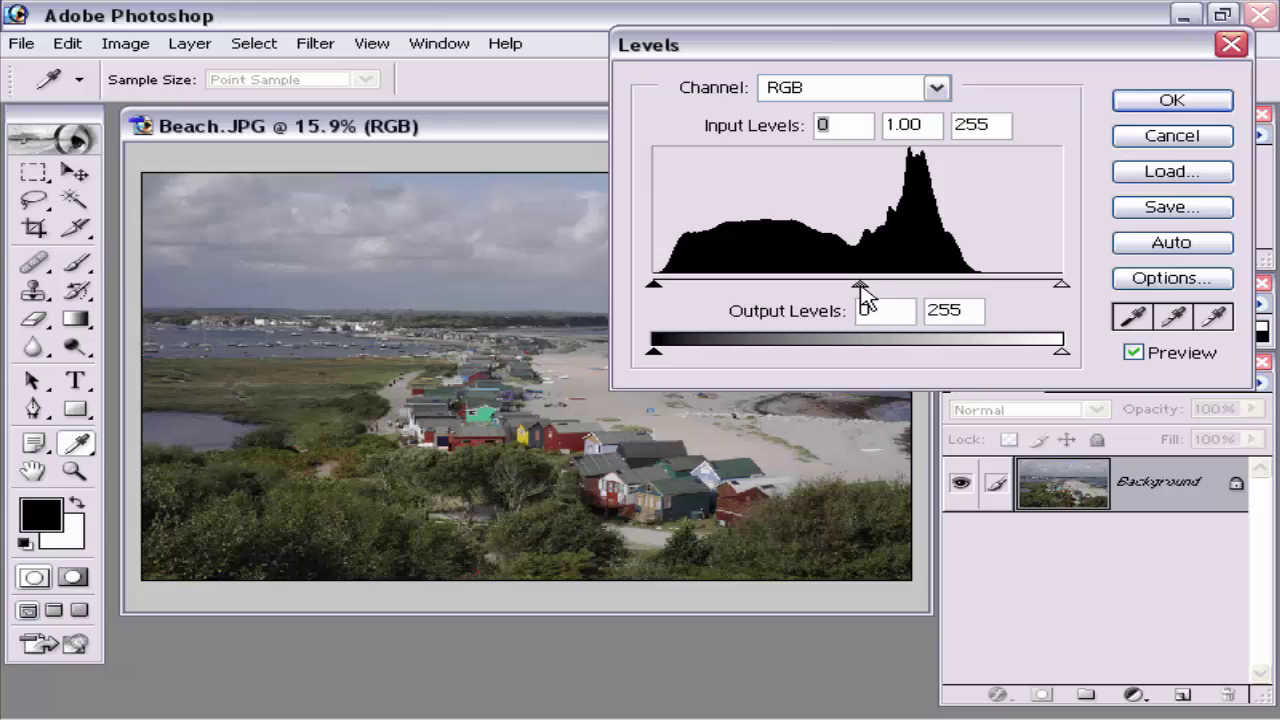
pyautogui.moveTo(860, 285); pyautogui.dragTo(803, 286)
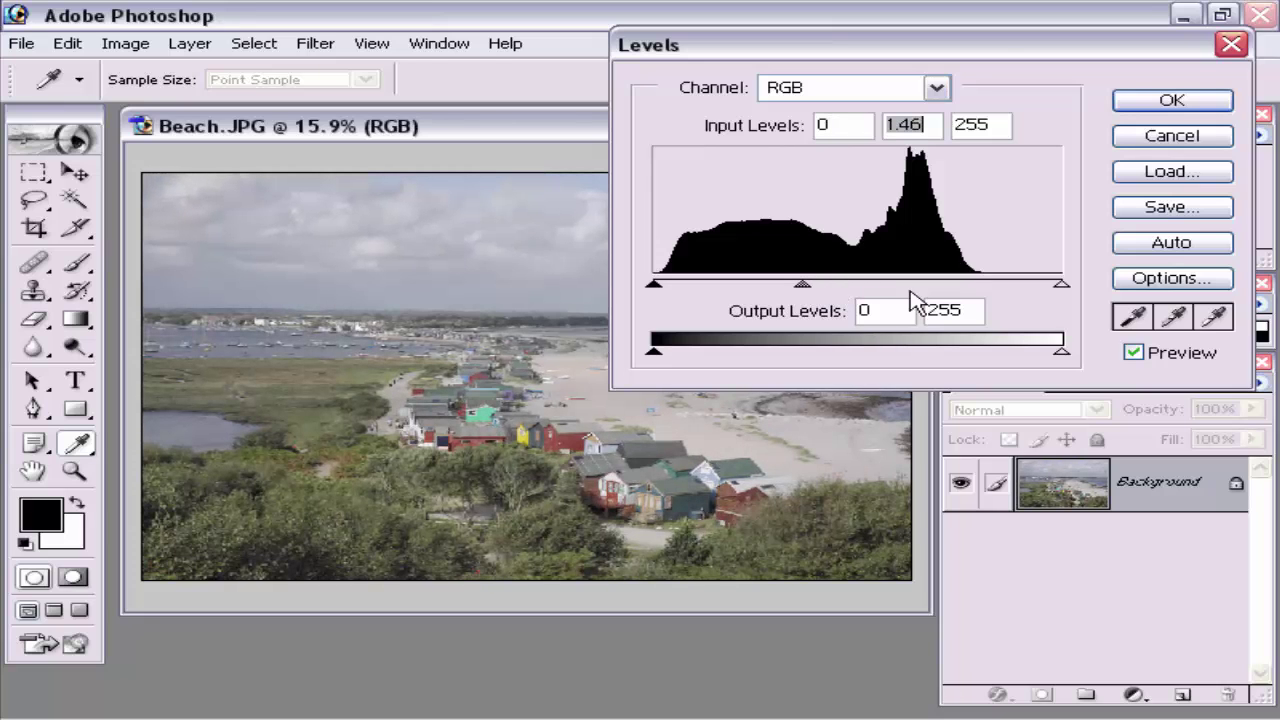
pyautogui.moveTo(1061, 285); pyautogui.dragTo(1002, 286)
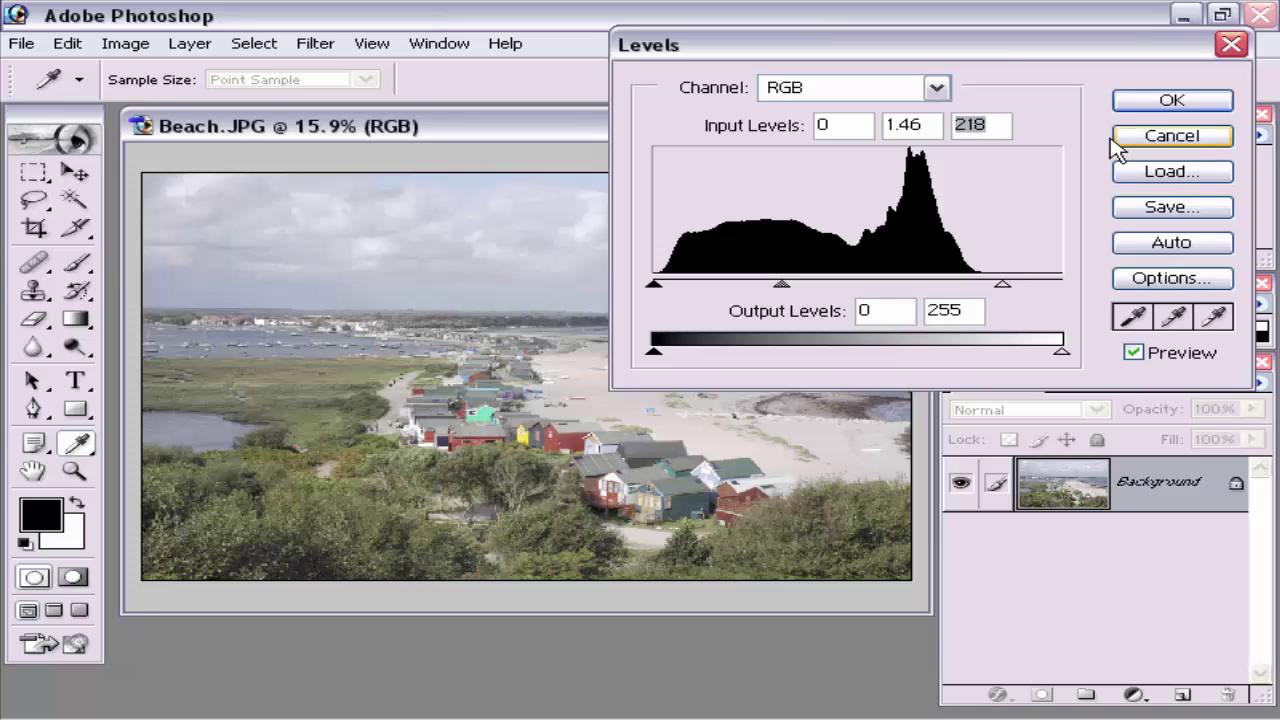
pyautogui.click(1138, 104)
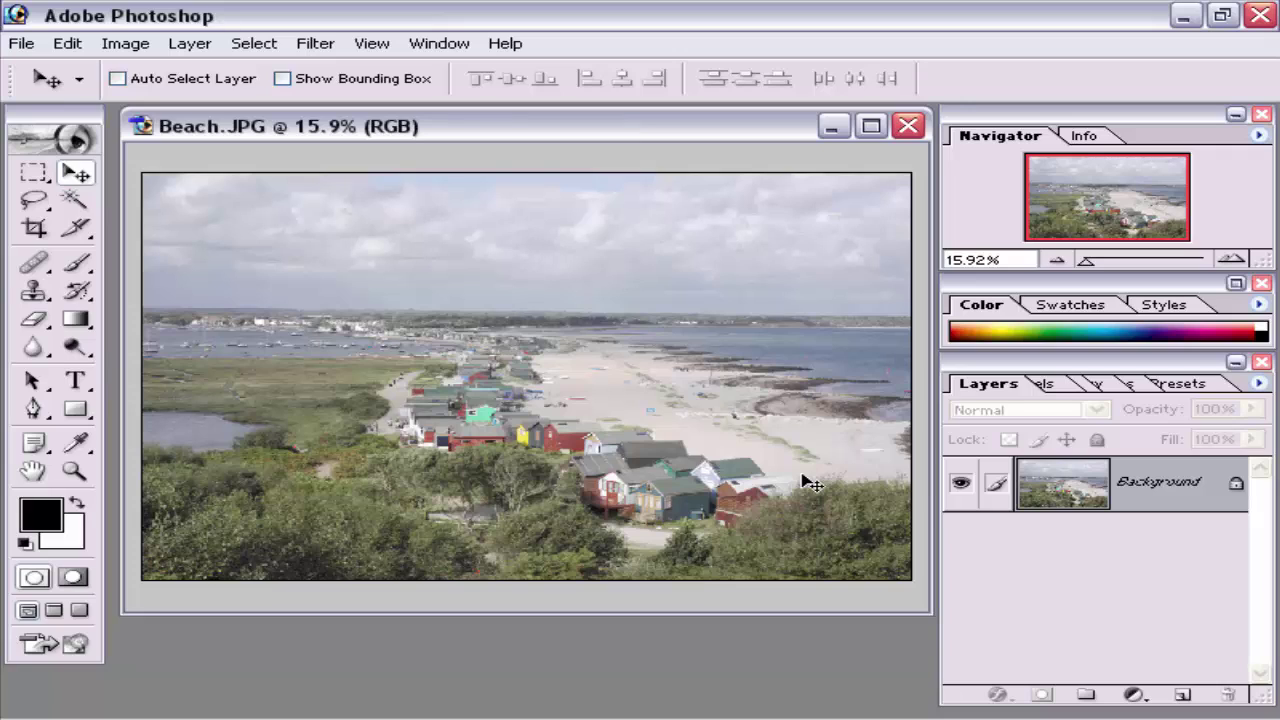
# Step: Add a Hue/Saturation adjustment layer above the Background with Saturation set to -100
pyautogui.click(1147, 496)
pyautogui.click(1133, 696)
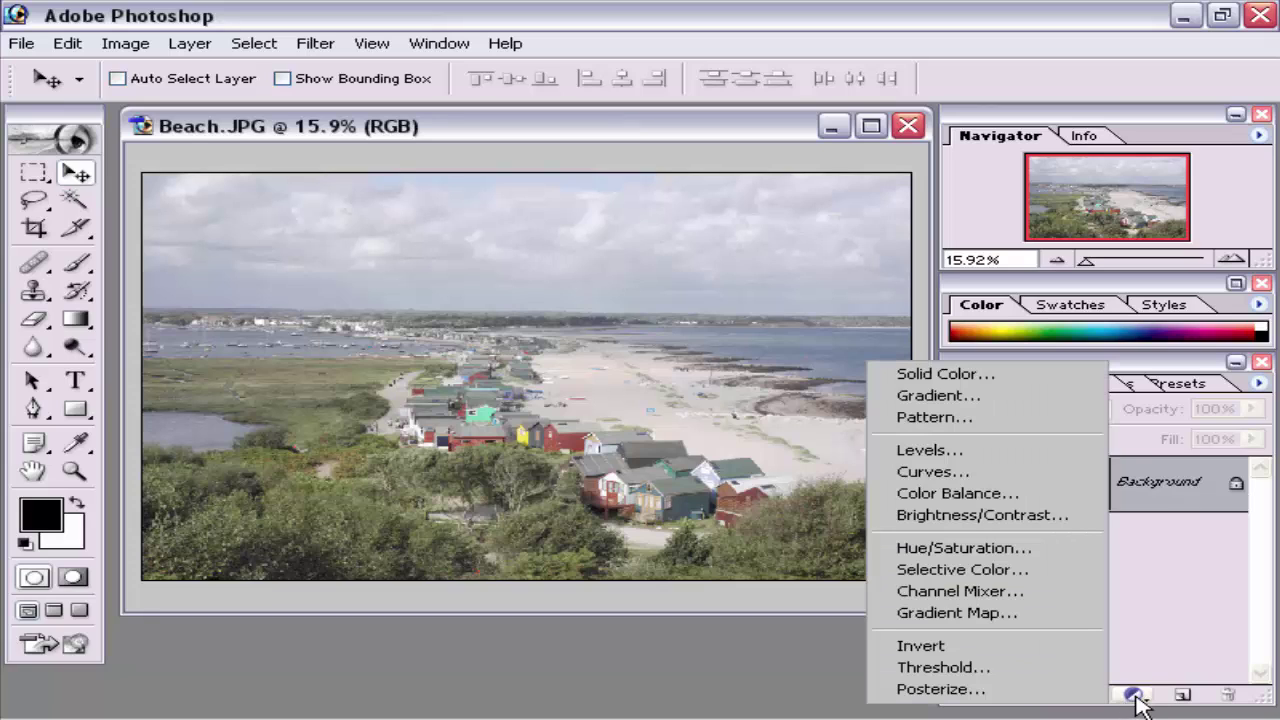
pyautogui.click(957, 550)
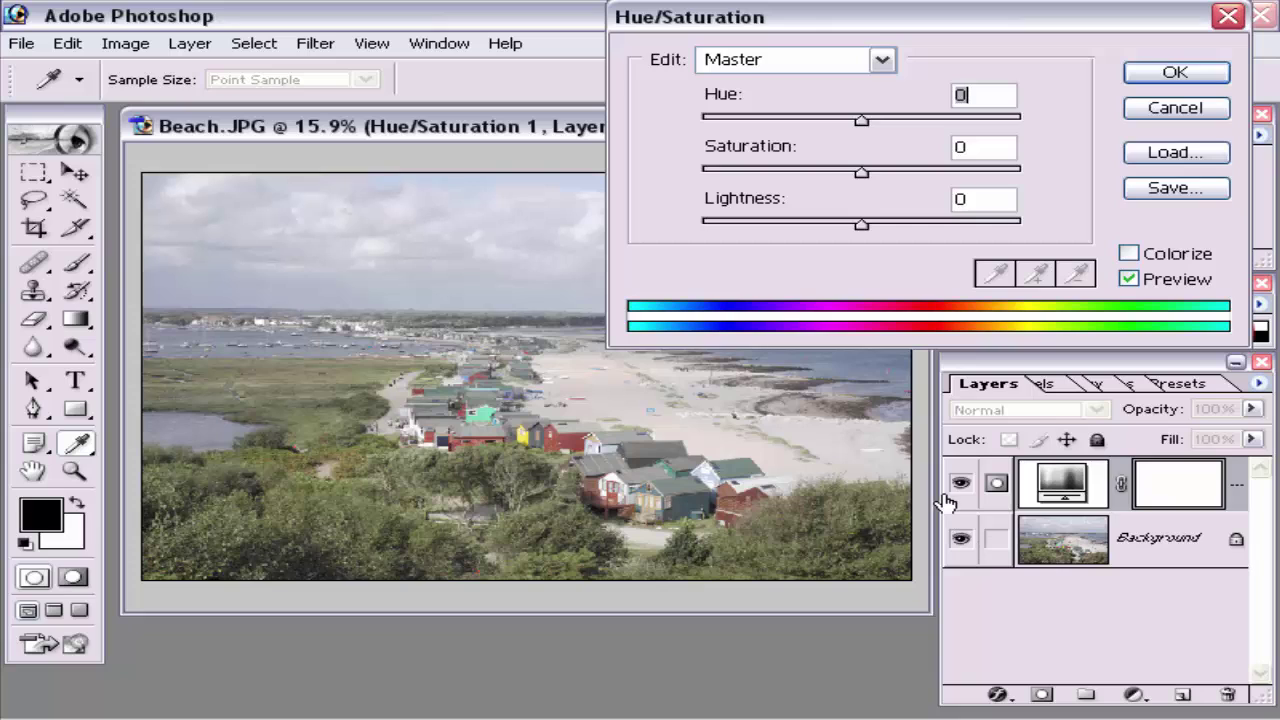
pyautogui.moveTo(857, 174); pyautogui.dragTo(697, 175)
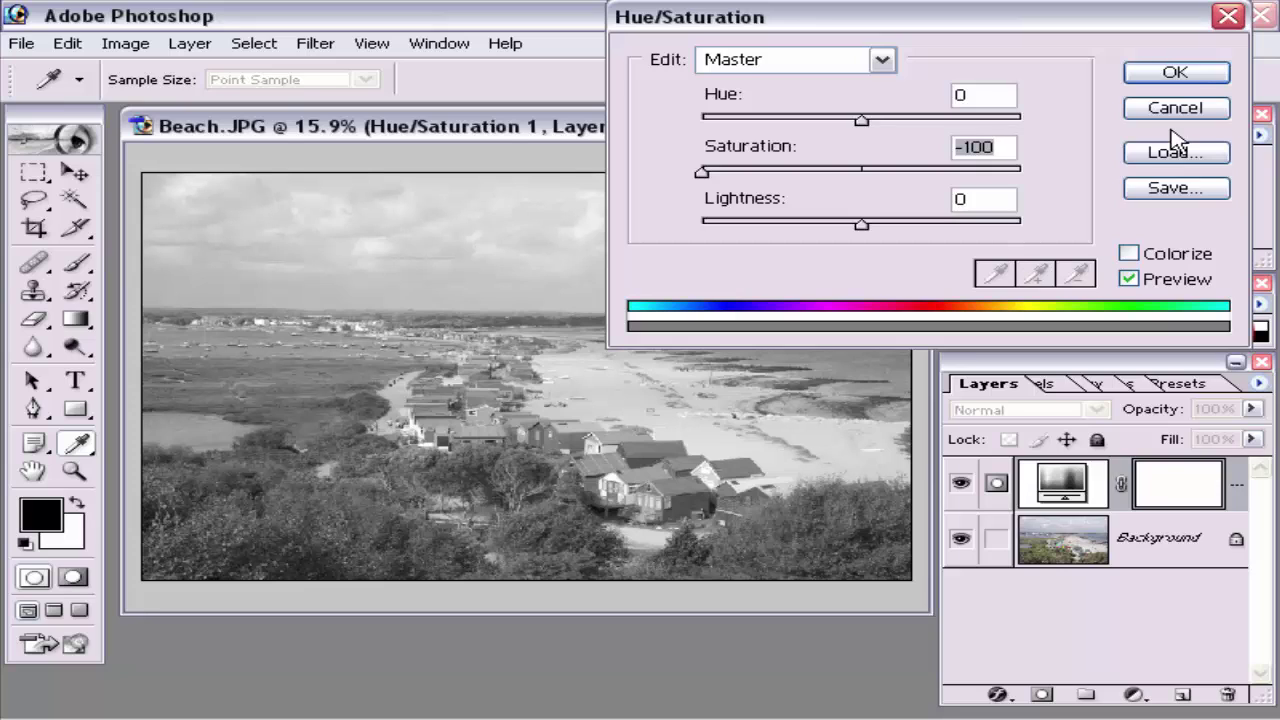
pyautogui.click(1175, 73)
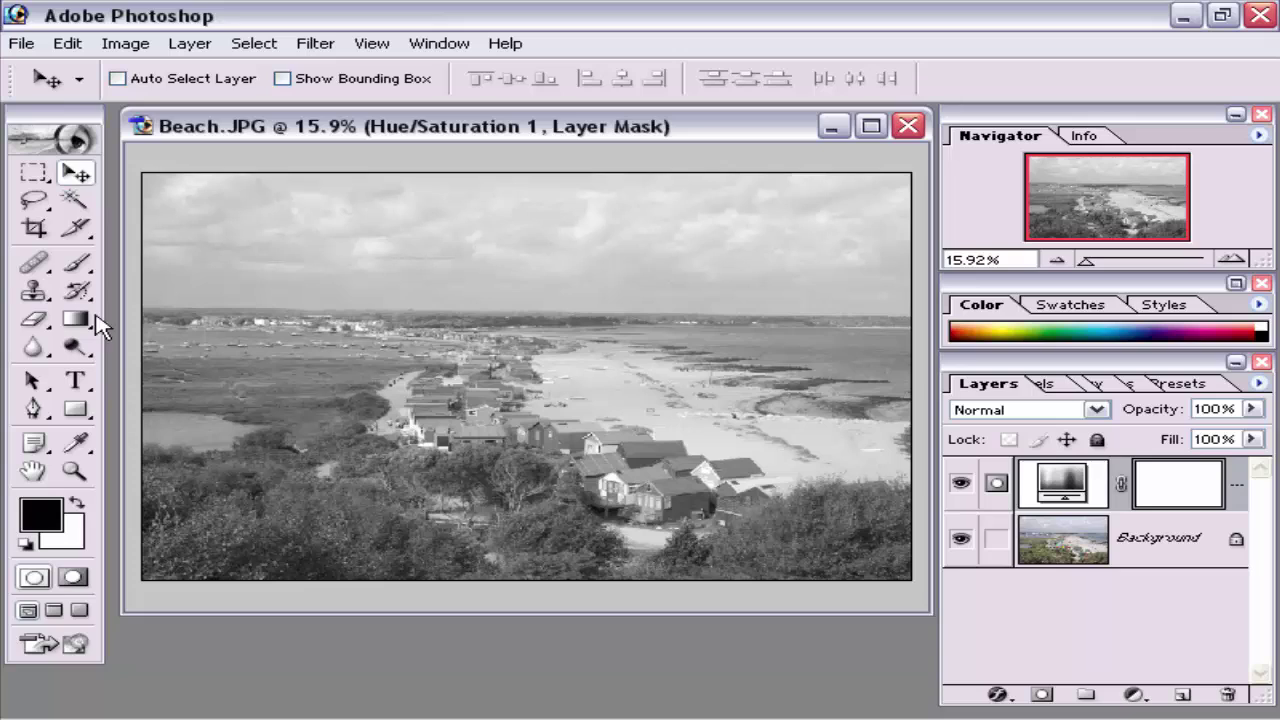
# Step: With a soft 100 px black brush, paint the adjustment layer's mask over the nearest beach huts to restore their colour
pyautogui.click(78, 265)
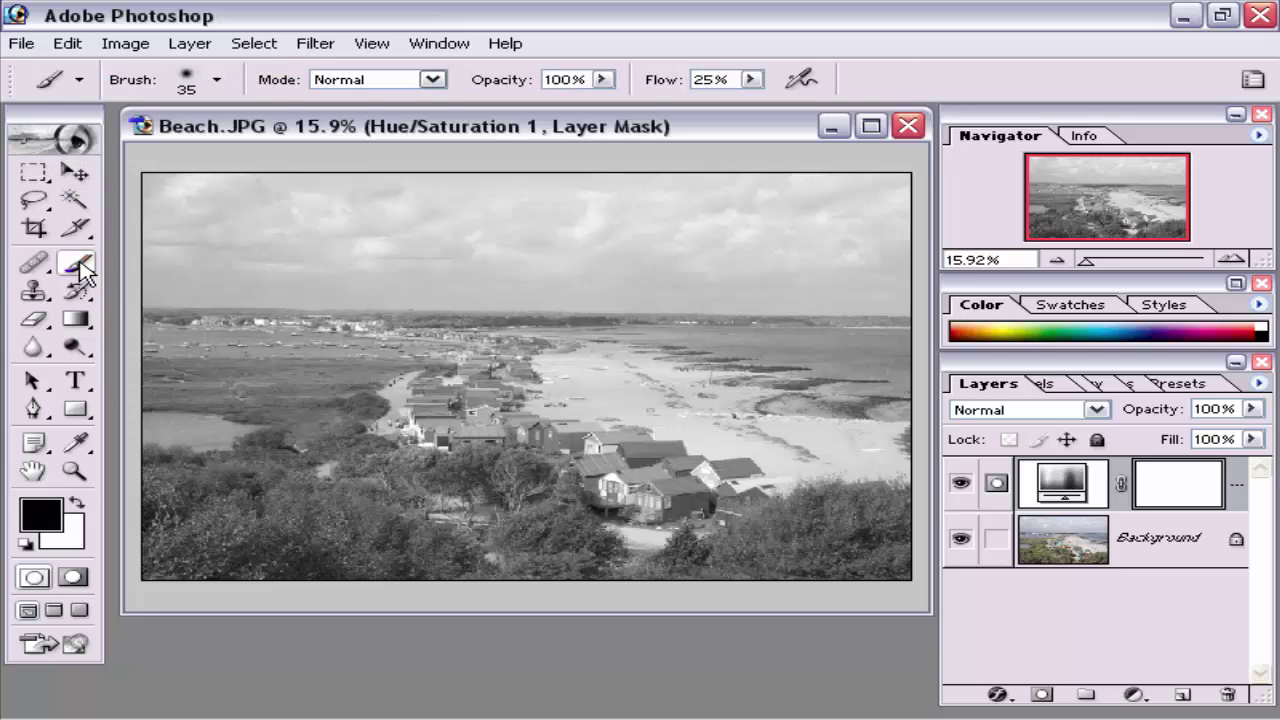
pyautogui.click(218, 82)
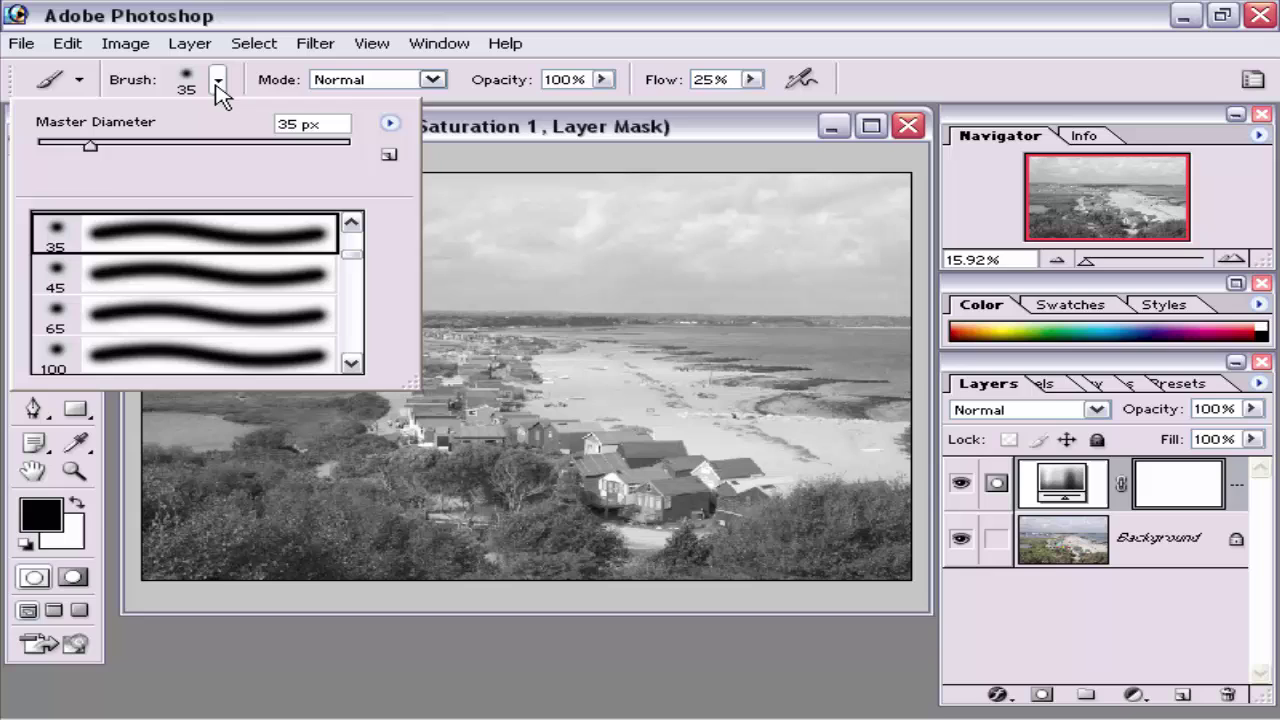
pyautogui.click(206, 366)
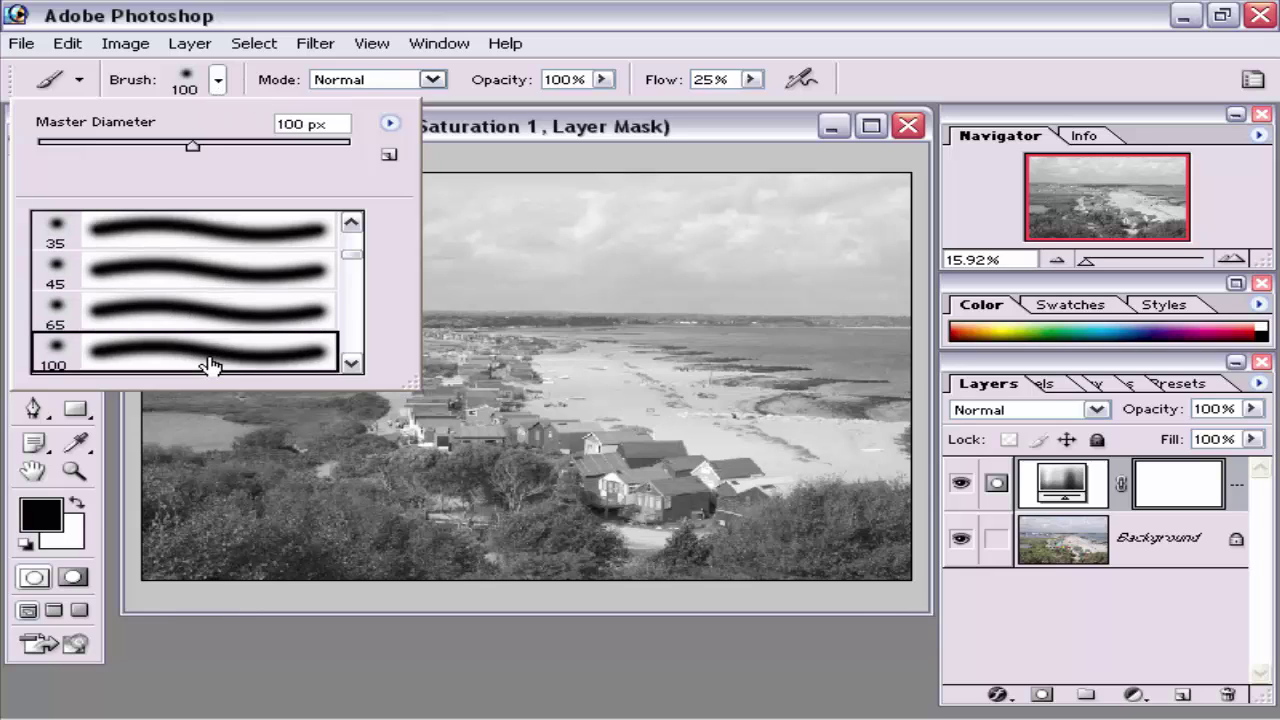
pyautogui.click(602, 142)
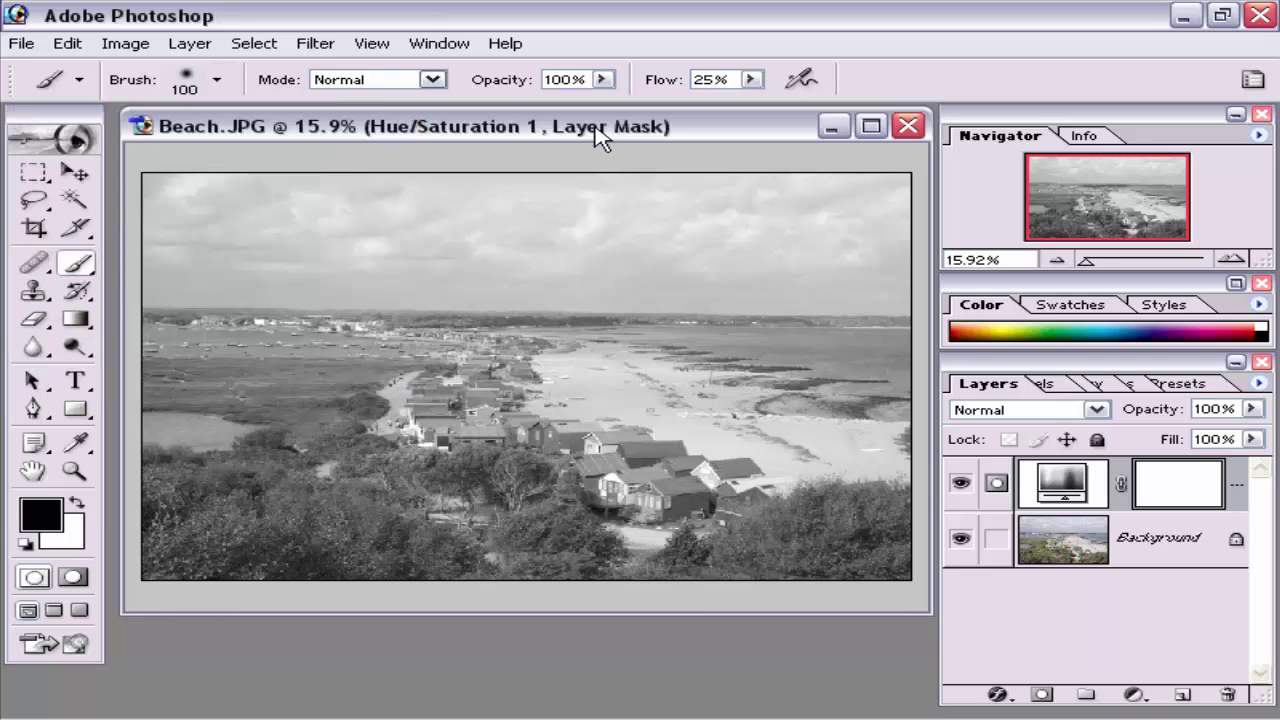
pyautogui.click(1231, 260)
pyautogui.click(1231, 260)
pyautogui.click(1231, 260)
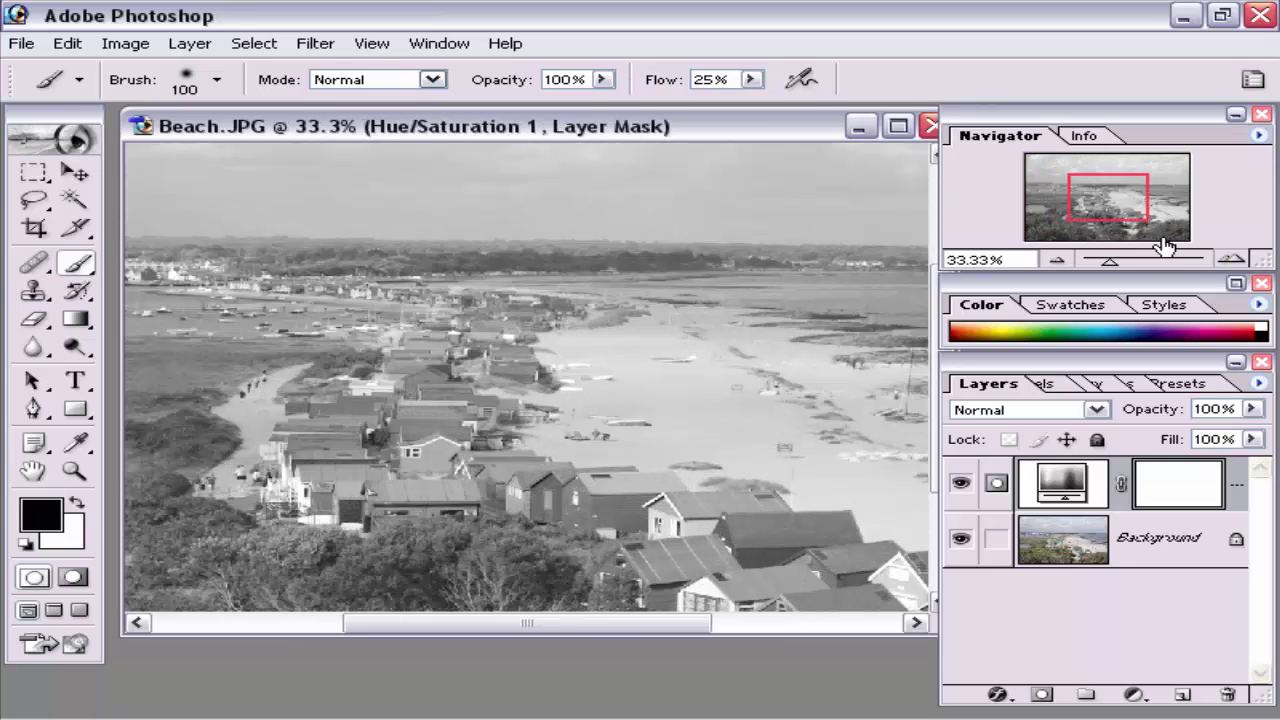
pyautogui.moveTo(1088, 196); pyautogui.dragTo(1128, 216)
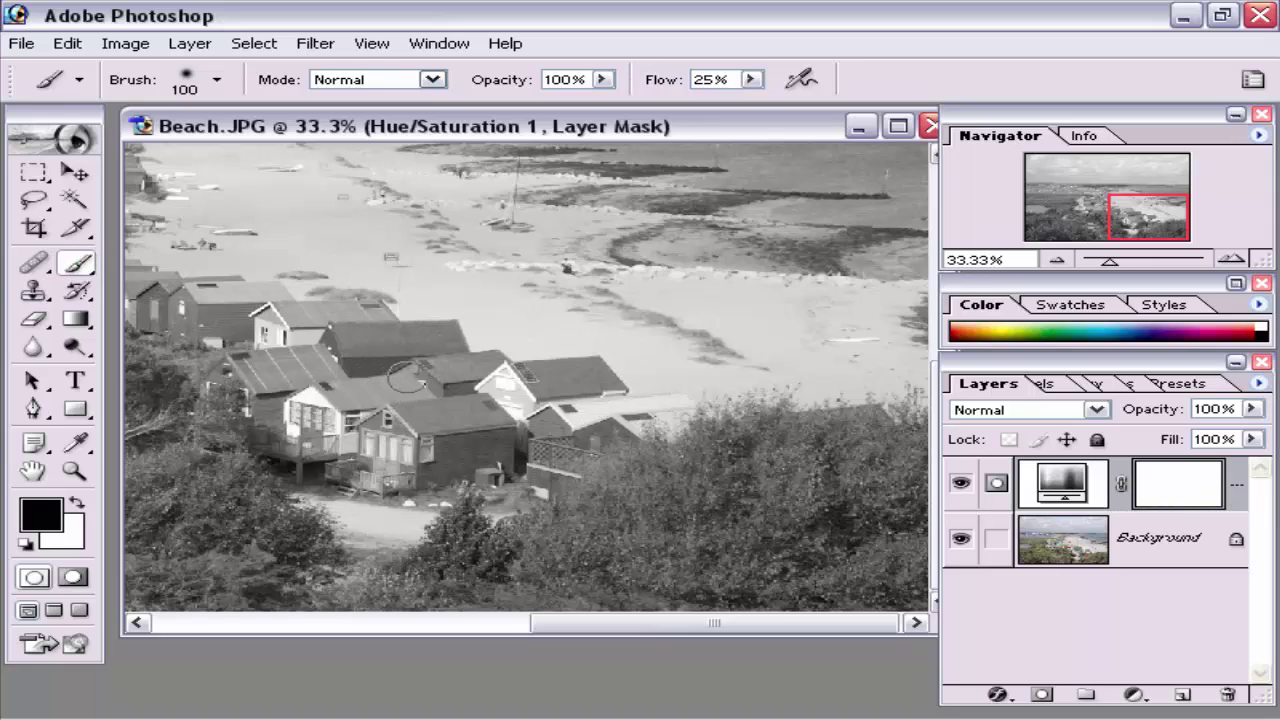
pyautogui.moveTo(441, 387); pyautogui.dragTo(531, 407)
pyautogui.moveTo(340, 400)
pyautogui.mouseDown()
pyautogui.moveTo(378, 437)
pyautogui.moveTo(438, 453)
pyautogui.moveTo(333, 433)
pyautogui.moveTo(436, 464)
pyautogui.moveTo(383, 453)
pyautogui.moveTo(523, 451)
pyautogui.moveTo(678, 420)
pyautogui.moveTo(554, 414)
pyautogui.mouseUp()
pyautogui.moveTo(397, 369); pyautogui.dragTo(425, 372)
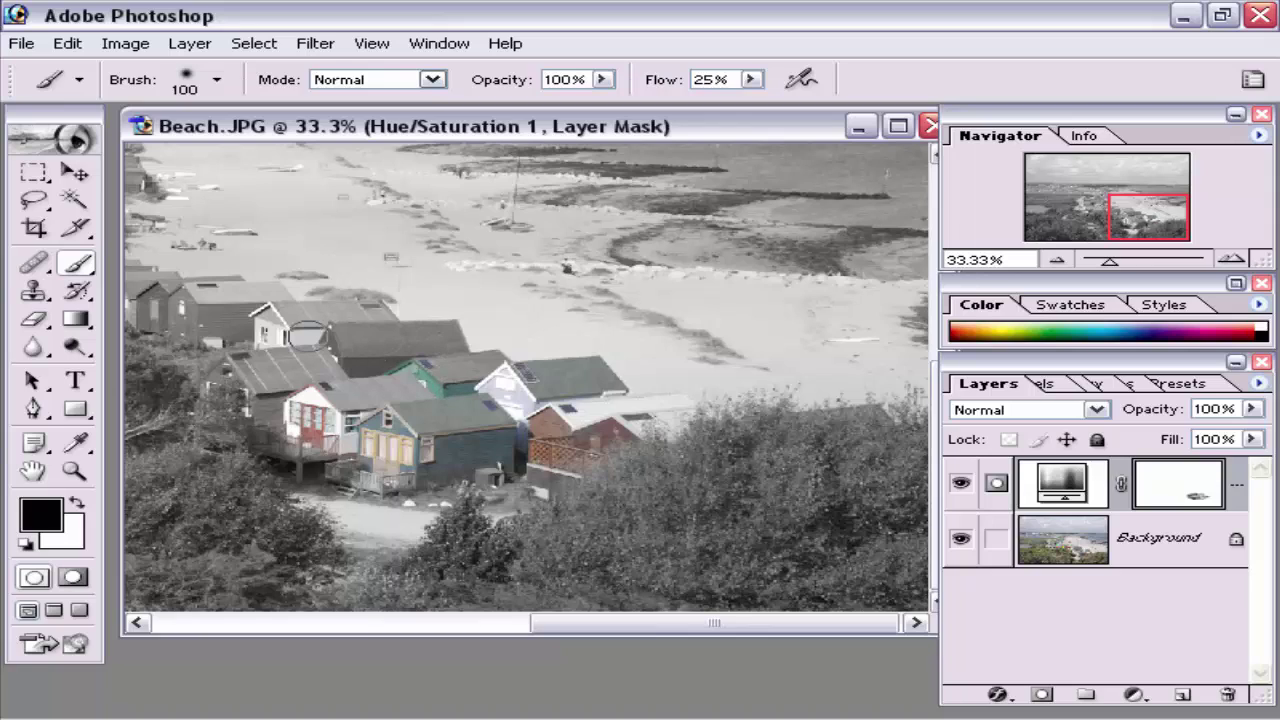
# Step: Extend the black mask painting over the white-fronted huts, the wooden decking and the red hut behind them
pyautogui.moveTo(308, 336); pyautogui.dragTo(200, 298)
pyautogui.moveTo(335, 428)
pyautogui.mouseDown()
pyautogui.moveTo(309, 464)
pyautogui.moveTo(297, 429)
pyautogui.moveTo(297, 466)
pyautogui.moveTo(280, 442)
pyautogui.moveTo(302, 449)
pyautogui.moveTo(280, 442)
pyautogui.moveTo(297, 474)
pyautogui.moveTo(314, 434)
pyautogui.moveTo(382, 479)
pyautogui.moveTo(342, 469)
pyautogui.moveTo(438, 496)
pyautogui.moveTo(538, 493)
pyautogui.moveTo(518, 474)
pyautogui.moveTo(404, 484)
pyautogui.moveTo(504, 489)
pyautogui.moveTo(316, 472)
pyautogui.moveTo(492, 474)
pyautogui.moveTo(510, 454)
pyautogui.moveTo(507, 387)
pyautogui.moveTo(396, 387)
pyautogui.moveTo(457, 444)
pyautogui.moveTo(457, 409)
pyautogui.mouseUp()
pyautogui.moveTo(301, 317); pyautogui.dragTo(218, 319)
# Step: Paint black on the mask over the yellow, green, red and purple huts along the middle of the spit
pyautogui.press('space')
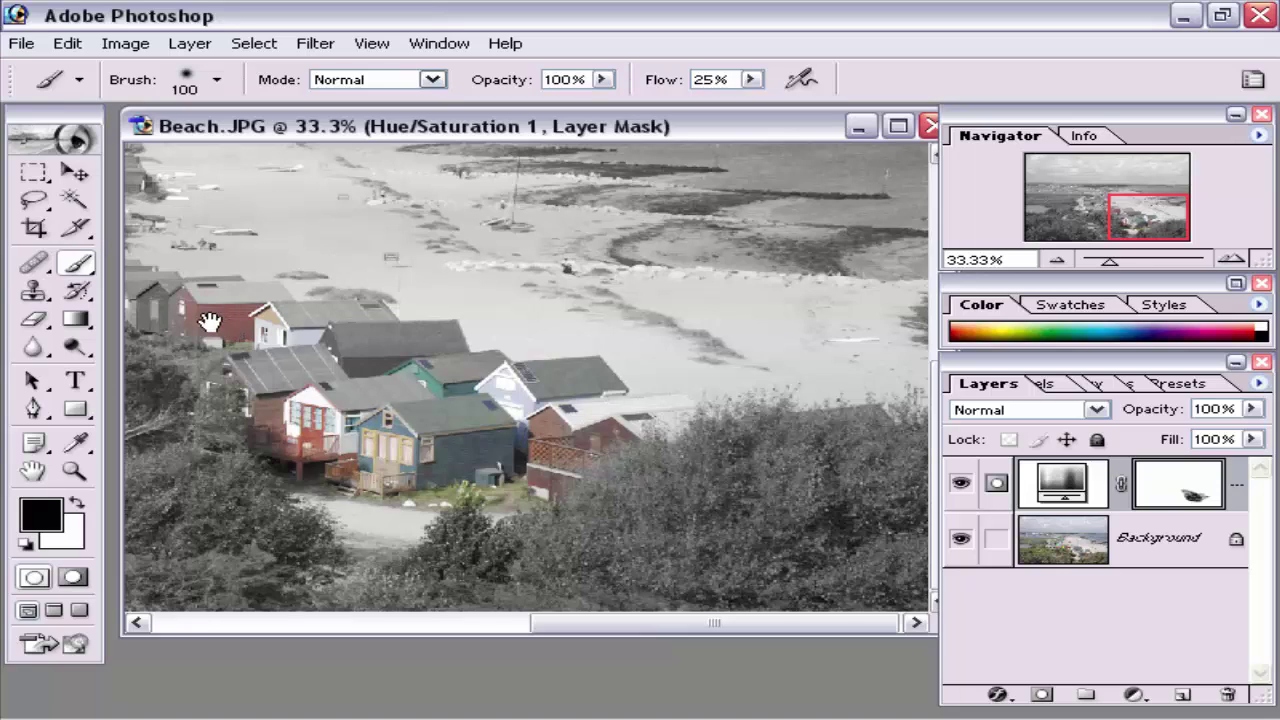
pyautogui.moveTo(210, 322)
pyautogui.mouseDown()
pyautogui.moveTo(223, 343)
pyautogui.moveTo(391, 437)
pyautogui.moveTo(663, 486)
pyautogui.moveTo(672, 444)
pyautogui.moveTo(487, 398)
pyautogui.moveTo(430, 398)
pyautogui.moveTo(465, 425)
pyautogui.moveTo(600, 425)
pyautogui.moveTo(518, 388)
pyautogui.moveTo(624, 420)
pyautogui.moveTo(378, 422)
pyautogui.moveTo(375, 358)
pyautogui.mouseUp()
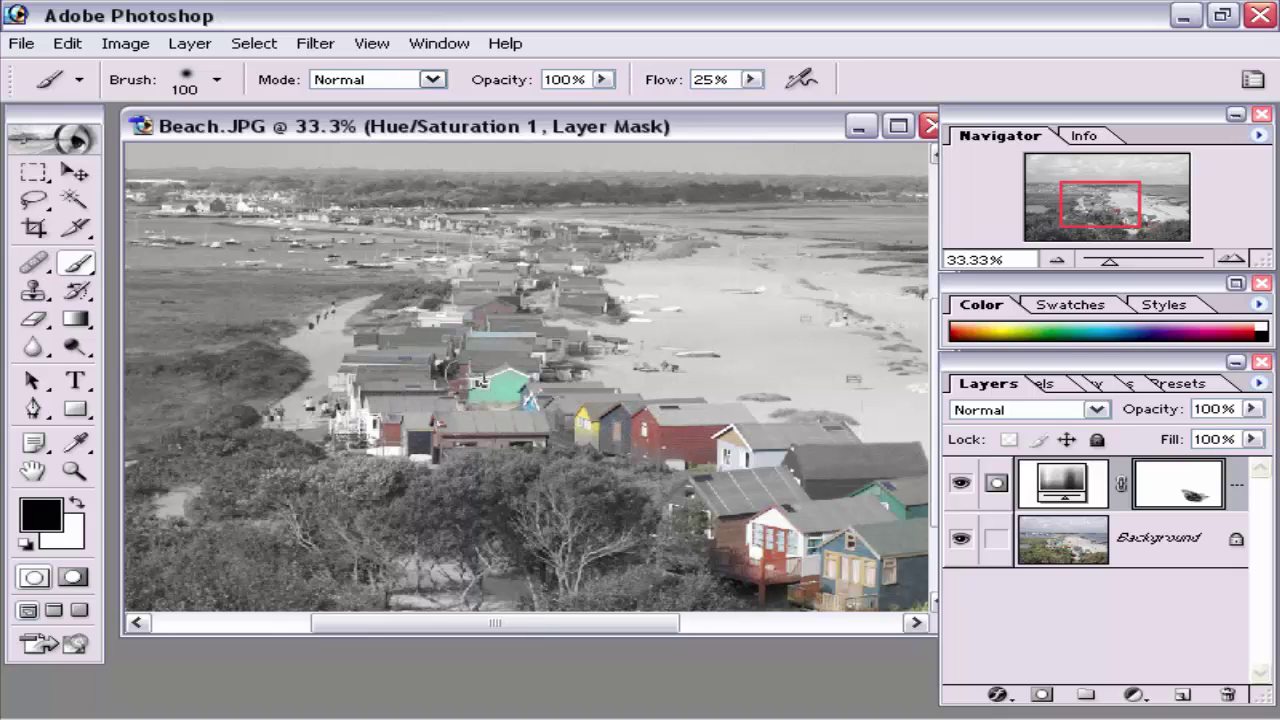
pyautogui.moveTo(474, 381)
pyautogui.mouseDown()
pyautogui.moveTo(510, 378)
pyautogui.moveTo(465, 400)
pyautogui.mouseUp()
pyautogui.moveTo(364, 420)
pyautogui.mouseDown()
pyautogui.moveTo(401, 437)
pyautogui.moveTo(481, 425)
pyautogui.moveTo(597, 433)
pyautogui.mouseUp()
pyautogui.moveTo(731, 420)
pyautogui.mouseDown()
pyautogui.moveTo(477, 399)
pyautogui.moveTo(459, 409)
pyautogui.mouseUp()
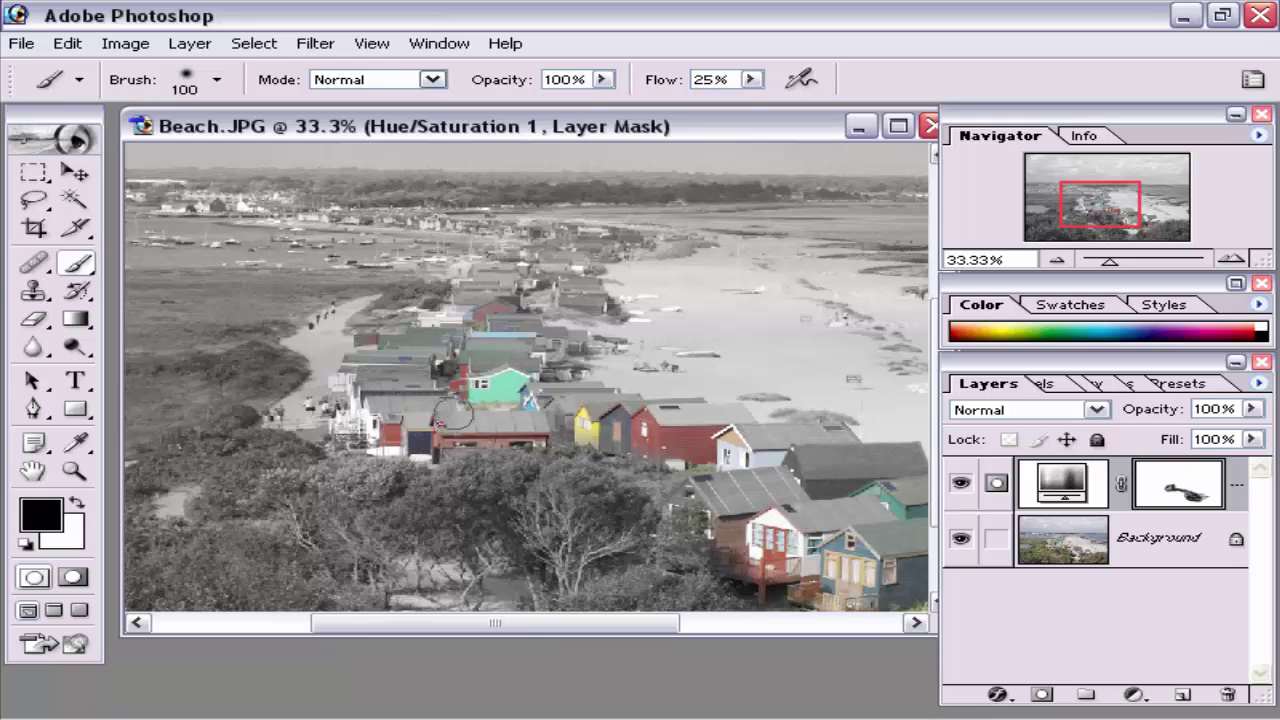
pyautogui.moveTo(480, 357); pyautogui.dragTo(510, 473)
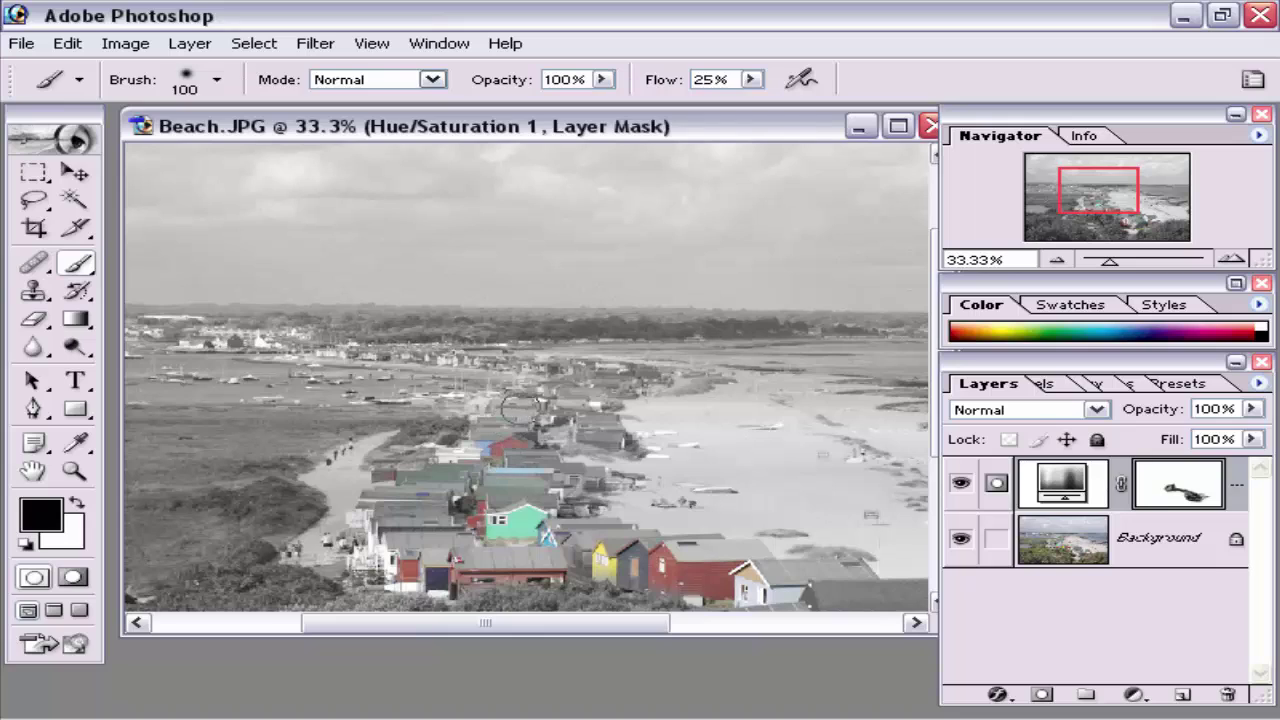
pyautogui.moveTo(578, 444)
pyautogui.mouseDown()
pyautogui.moveTo(572, 468)
pyautogui.moveTo(595, 473)
pyautogui.moveTo(559, 513)
pyautogui.moveTo(584, 507)
pyautogui.moveTo(471, 508)
pyautogui.moveTo(519, 517)
pyautogui.moveTo(485, 538)
pyautogui.moveTo(550, 557)
pyautogui.moveTo(417, 575)
pyautogui.moveTo(388, 566)
pyautogui.moveTo(395, 535)
pyautogui.moveTo(371, 508)
pyautogui.moveTo(377, 518)
pyautogui.mouseUp()
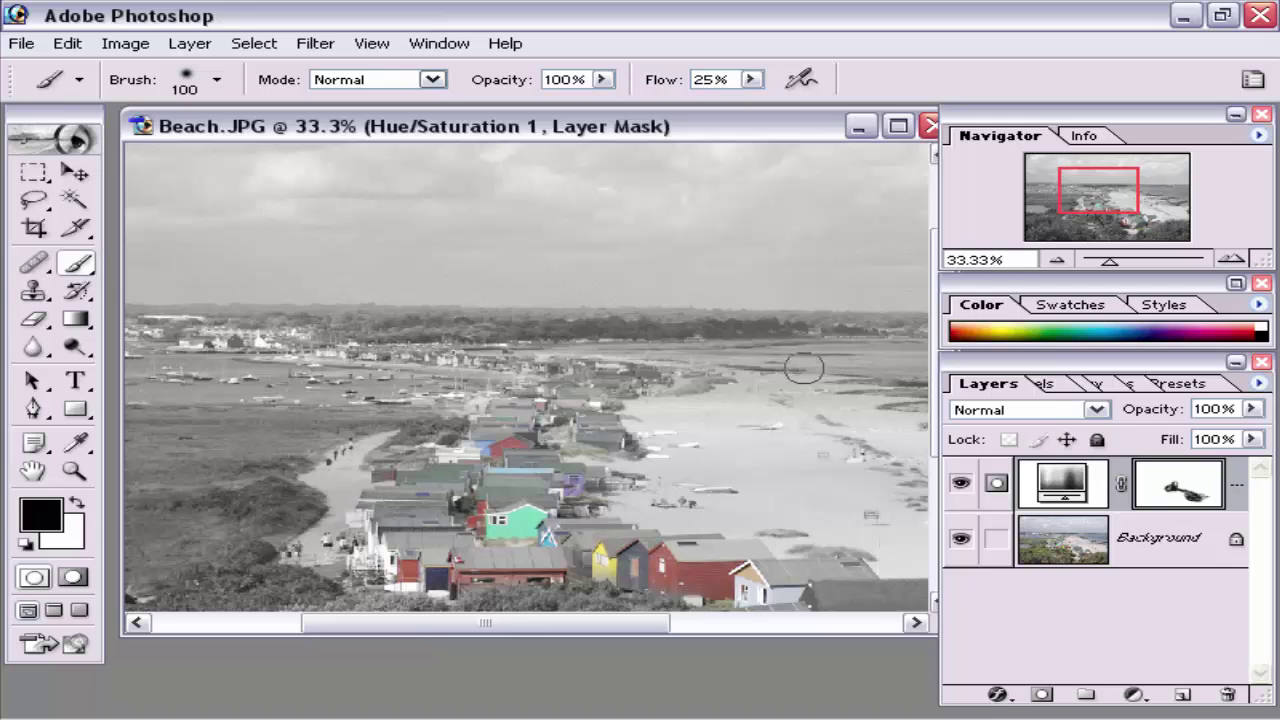
# Step: Switch to the soft 27 px brush and paint black on the mask over the small distant huts along the shoreline
pyautogui.moveTo(1095, 203); pyautogui.dragTo(1095, 193)
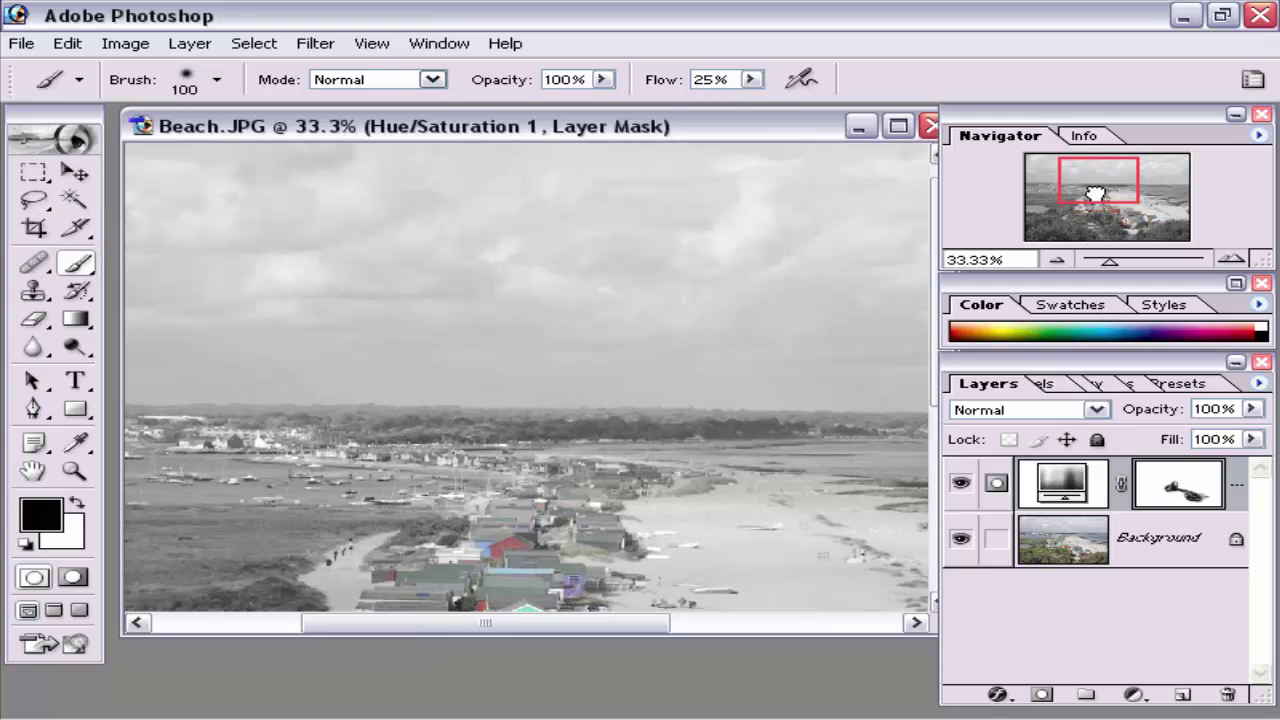
pyautogui.click(1232, 259)
pyautogui.click(1232, 259)
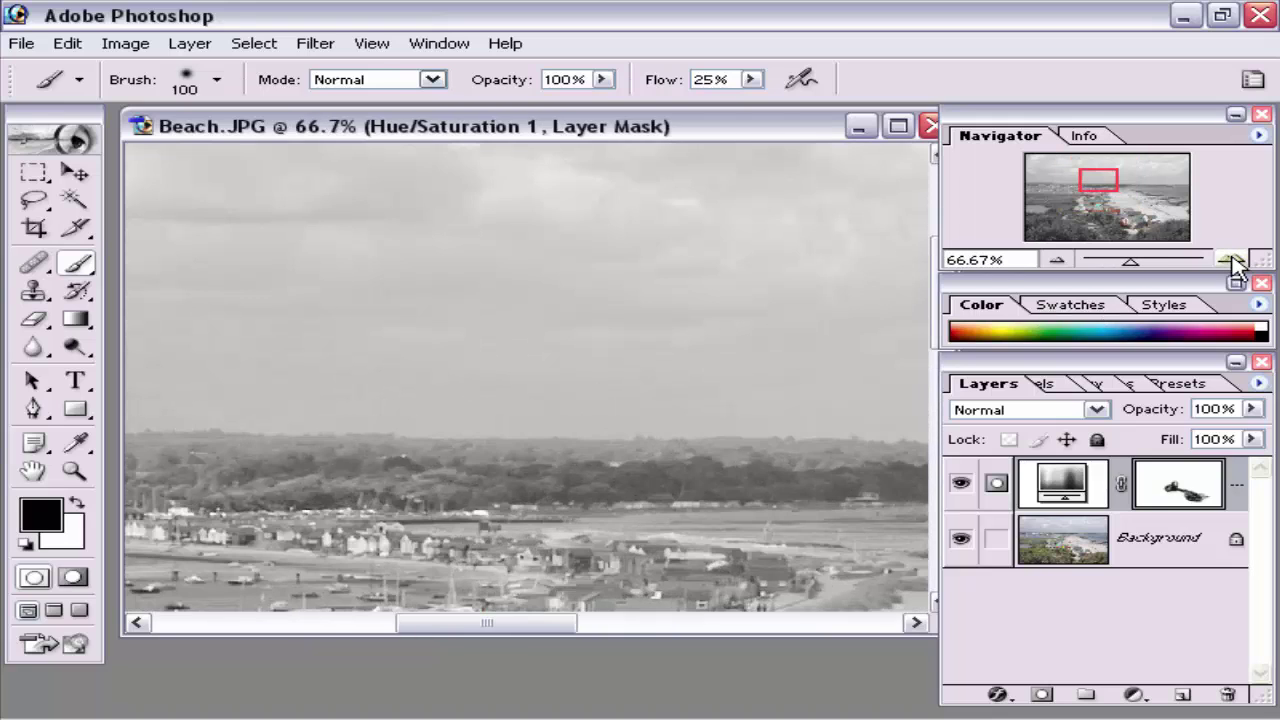
pyautogui.moveTo(1098, 184); pyautogui.dragTo(1097, 193)
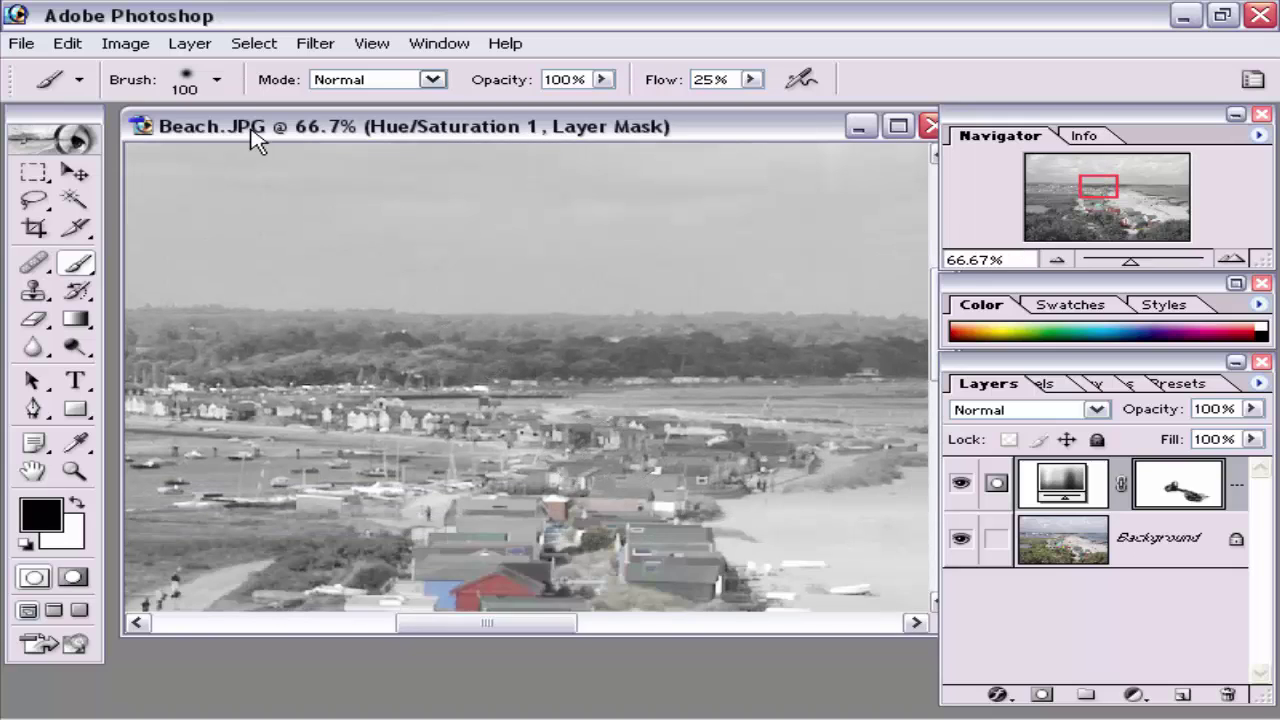
pyautogui.click(216, 79)
pyautogui.click(350, 226)
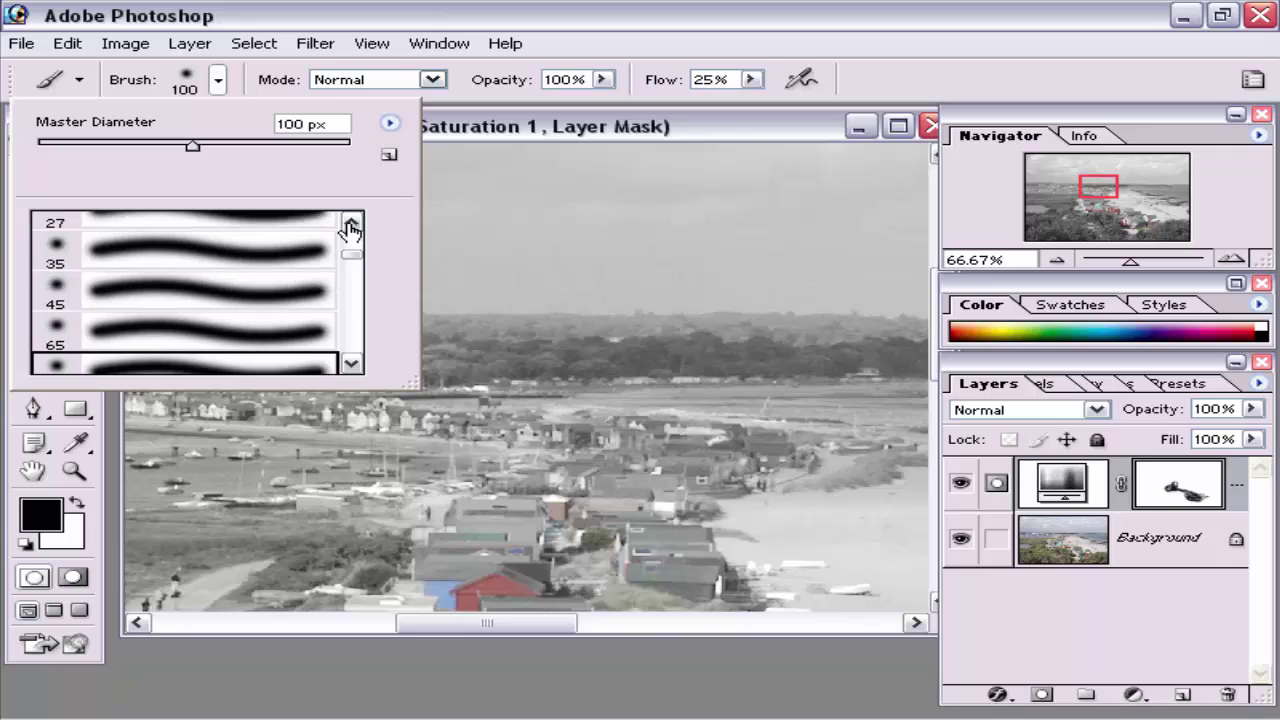
pyautogui.click(259, 230)
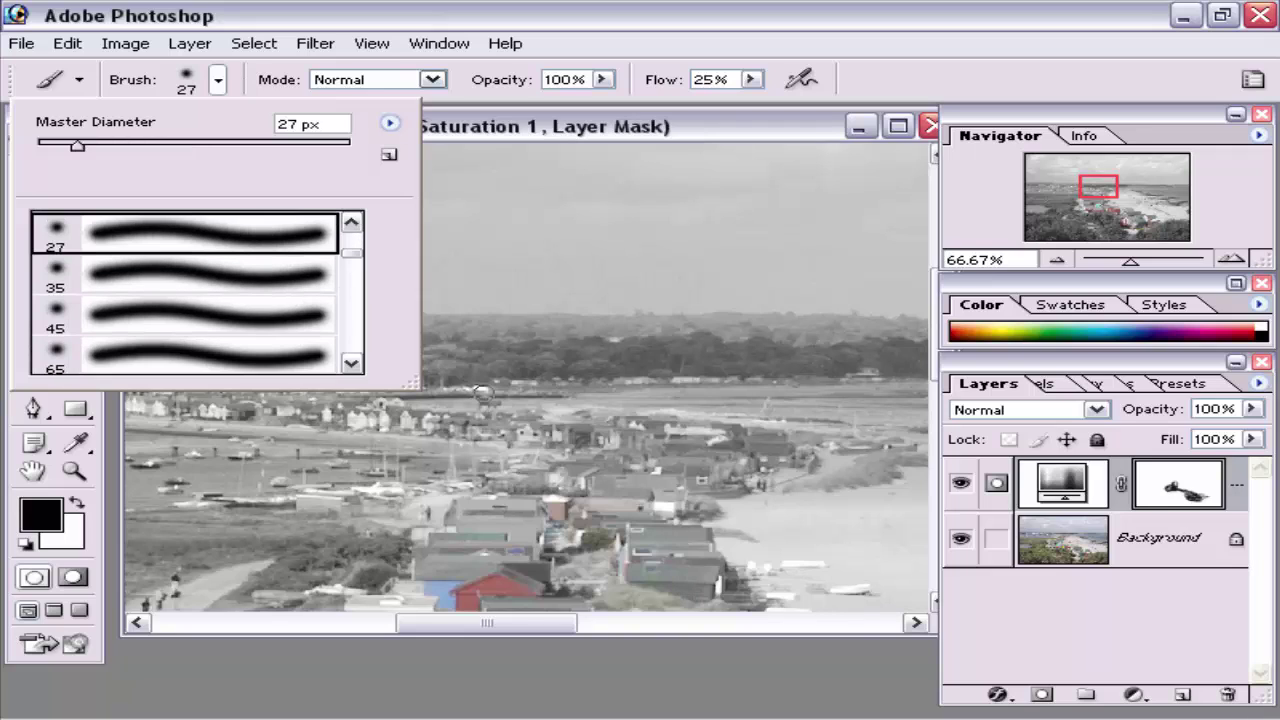
pyautogui.click(430, 419)
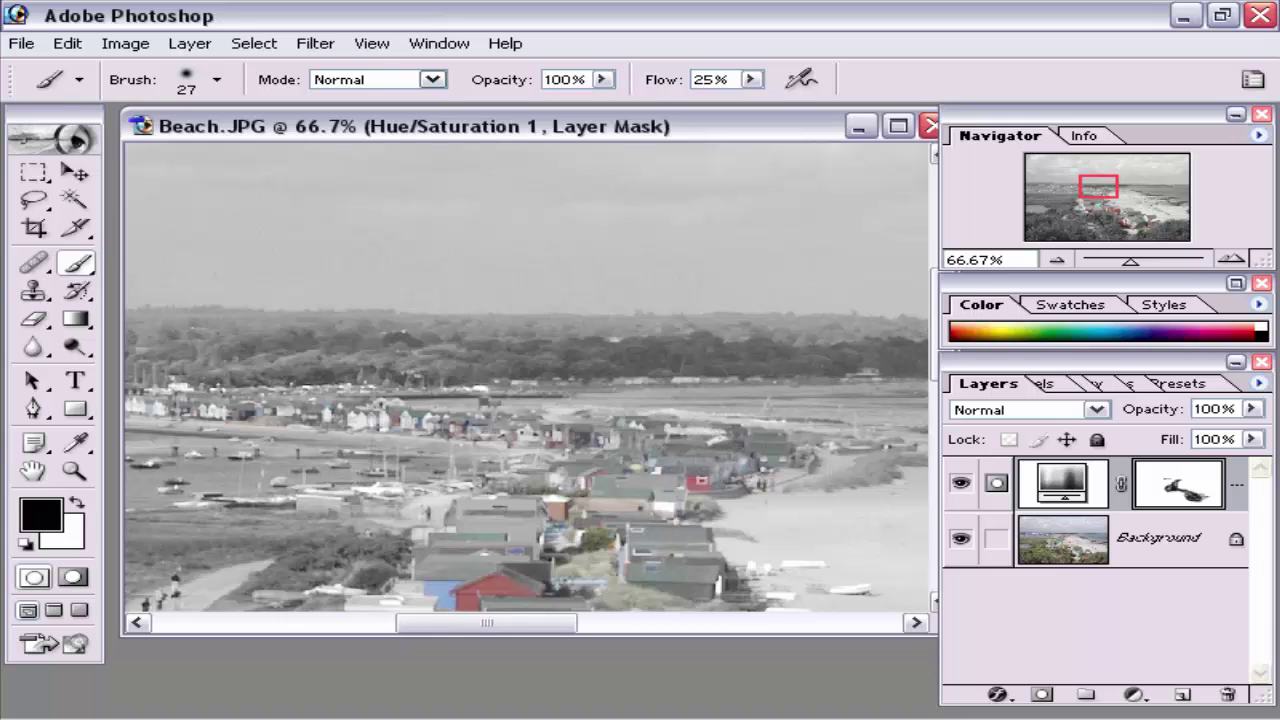
# Step: Paint white on the mask over the coloured bushes beside the path to turn them gray, and switch the foreground back to black
pyautogui.moveTo(507, 544); pyautogui.dragTo(566, 341)
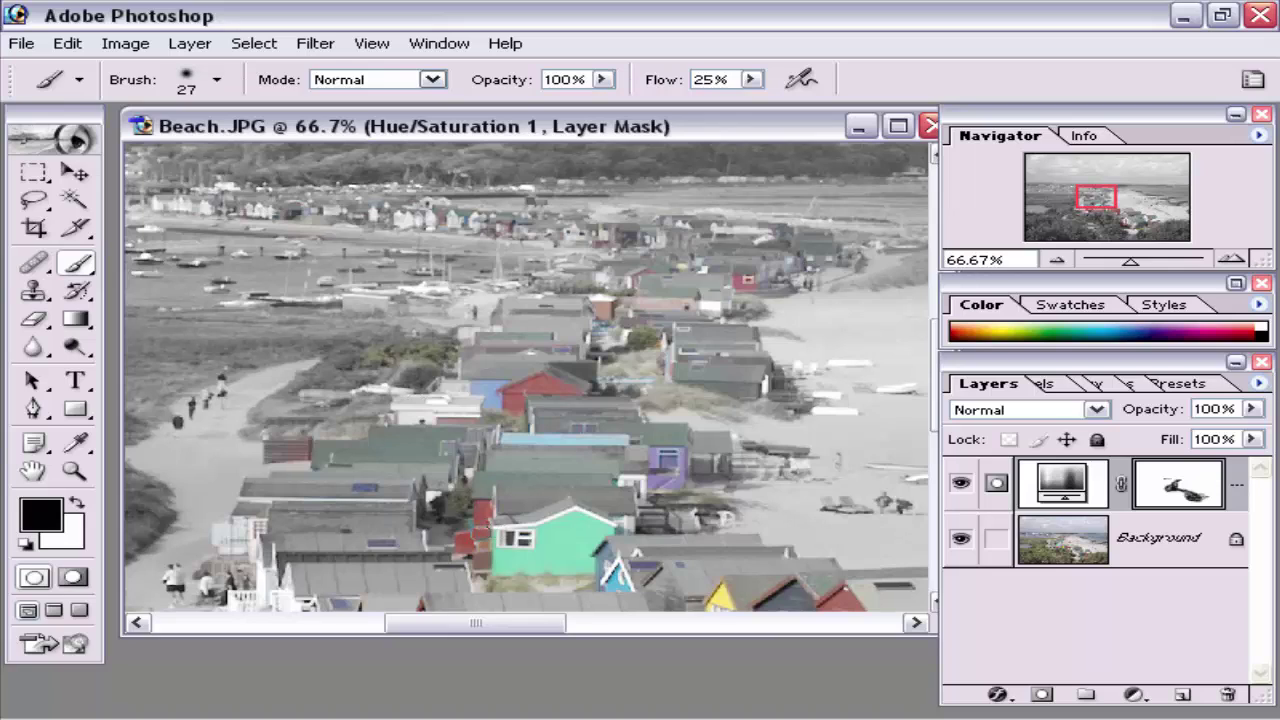
pyautogui.click(78, 506)
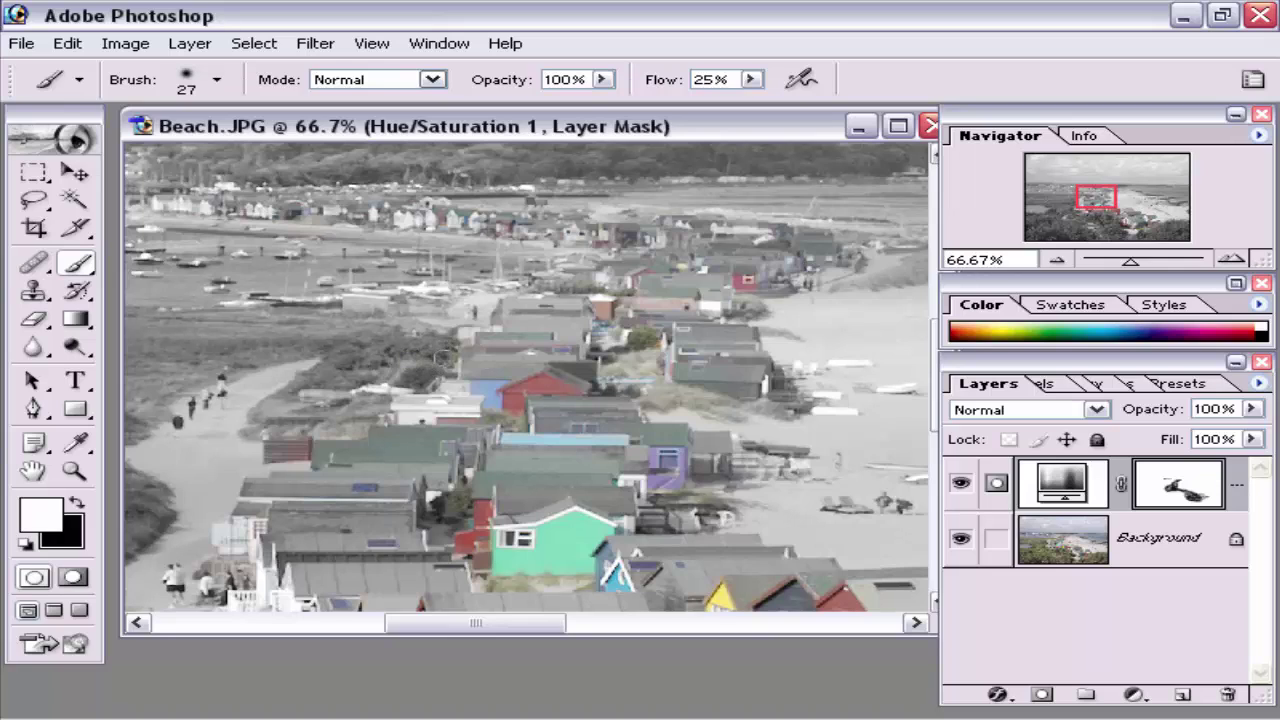
pyautogui.click(76, 504)
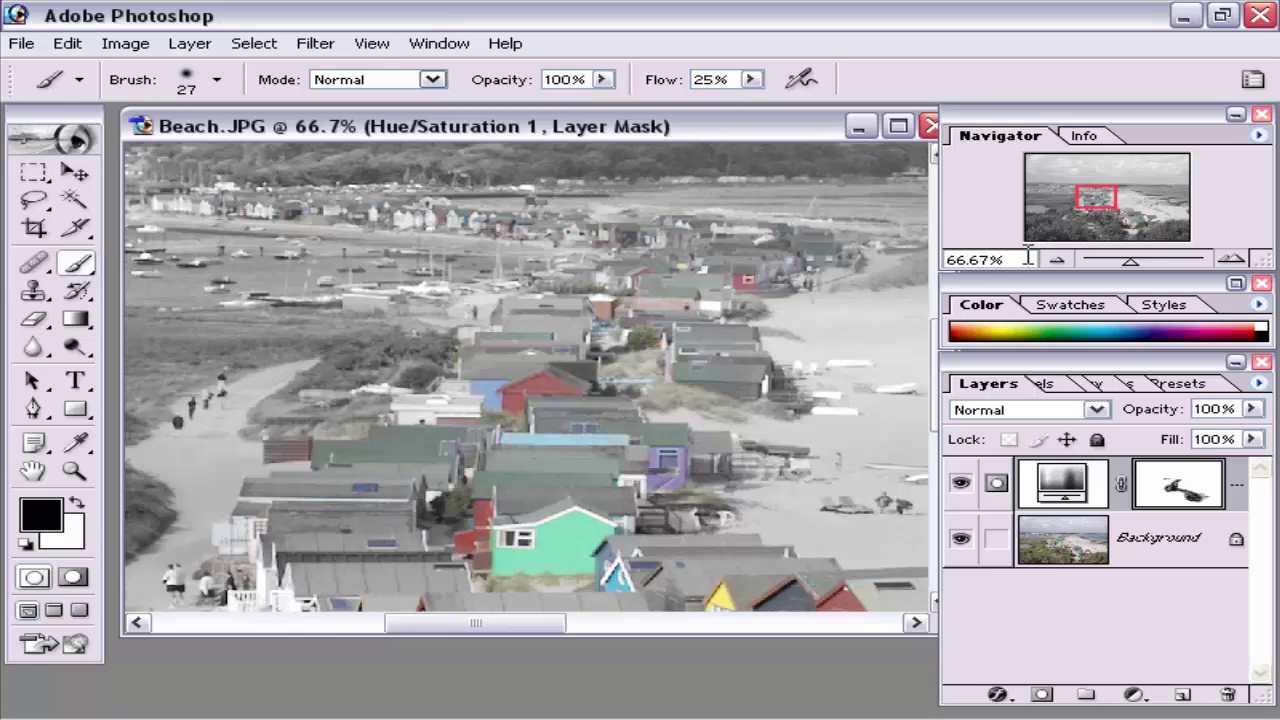
# Step: Paint black on the mask over the waterfront buildings across the harbour, and check the colour coverage of the nearer huts
pyautogui.moveTo(1089, 200); pyautogui.dragTo(1069, 192)
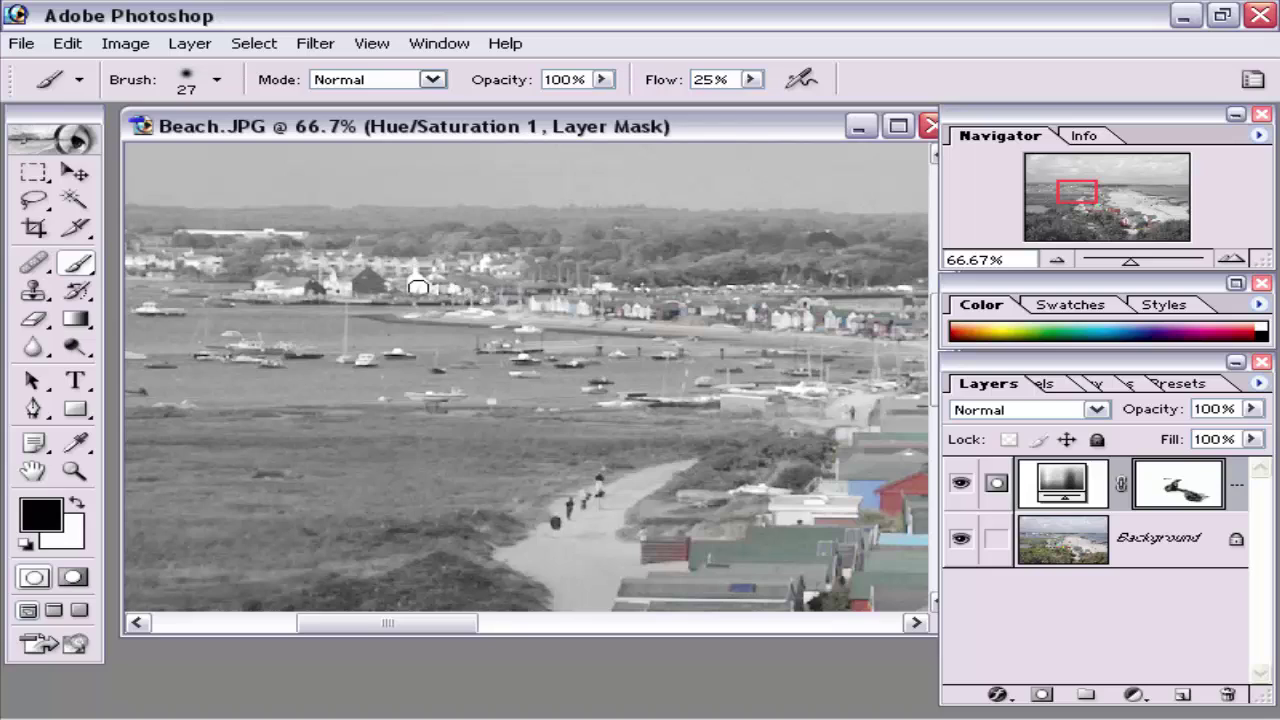
pyautogui.click(351, 258)
pyautogui.moveTo(803, 398); pyautogui.dragTo(552, 161)
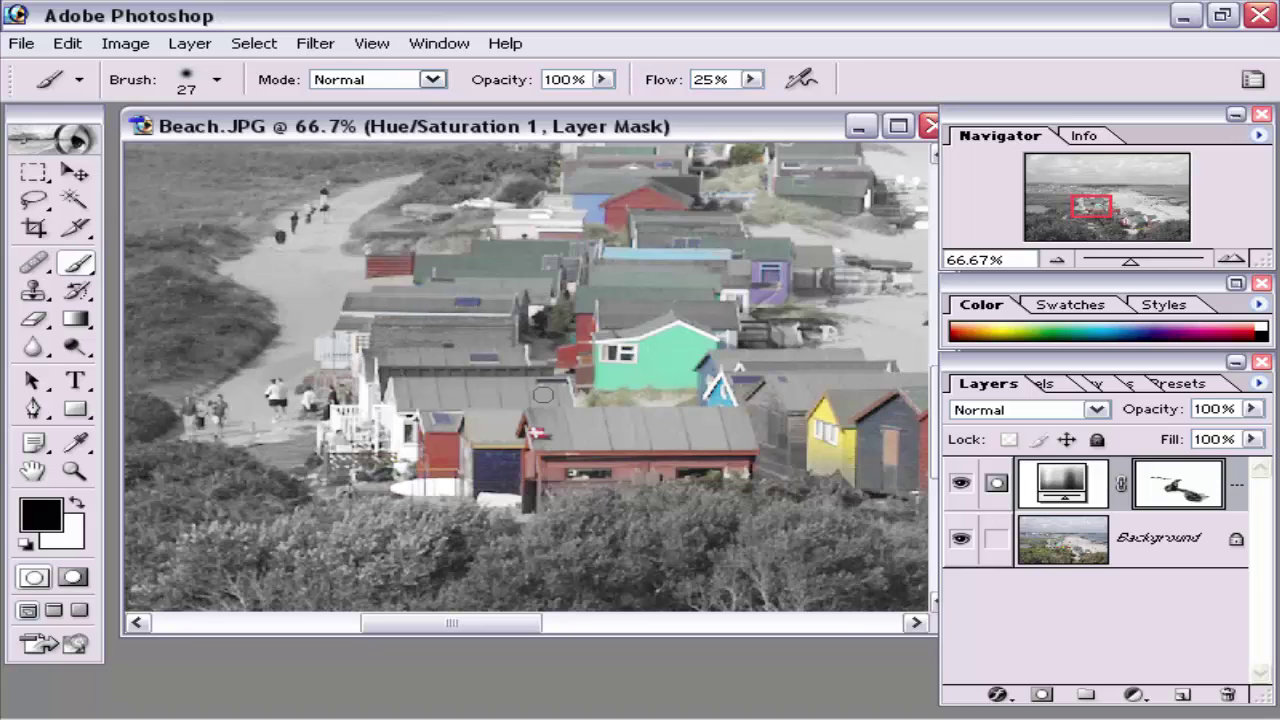
pyautogui.moveTo(775, 483)
pyautogui.mouseDown()
pyautogui.moveTo(580, 316)
pyautogui.moveTo(622, 300)
pyautogui.moveTo(662, 310)
pyautogui.moveTo(648, 298)
pyautogui.mouseUp()
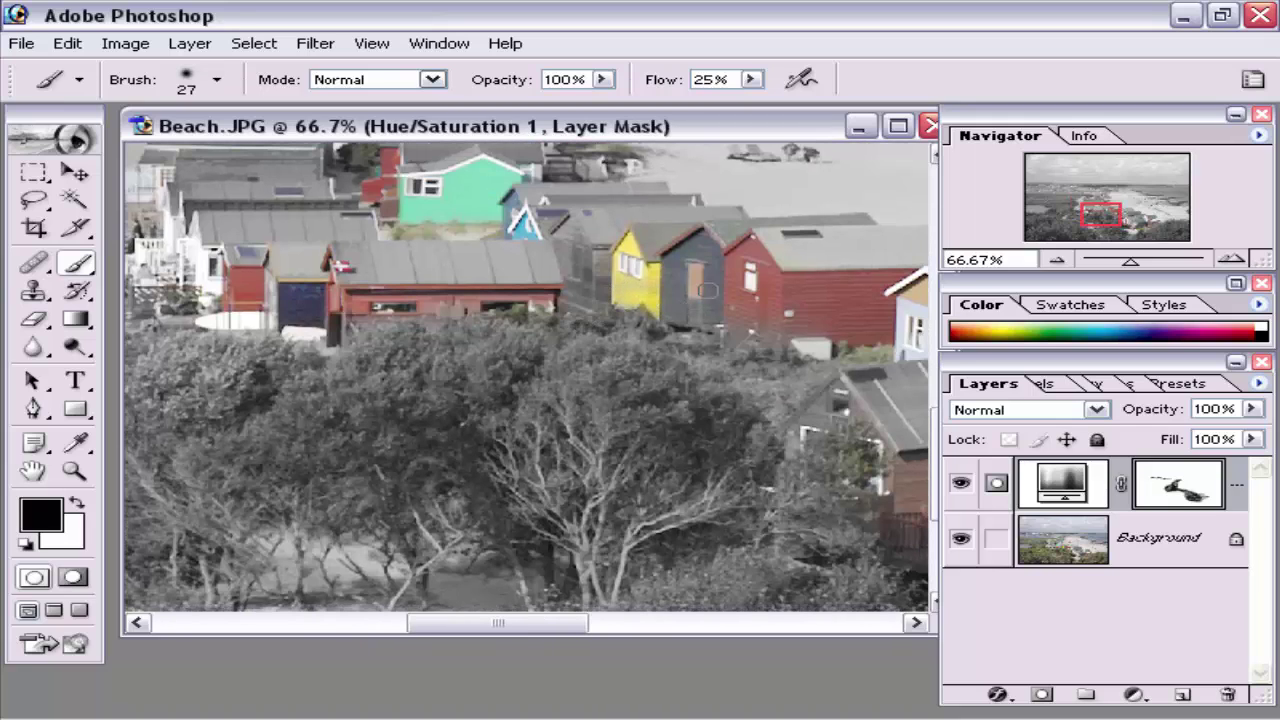
pyautogui.click(1057, 261)
pyautogui.click(1057, 261)
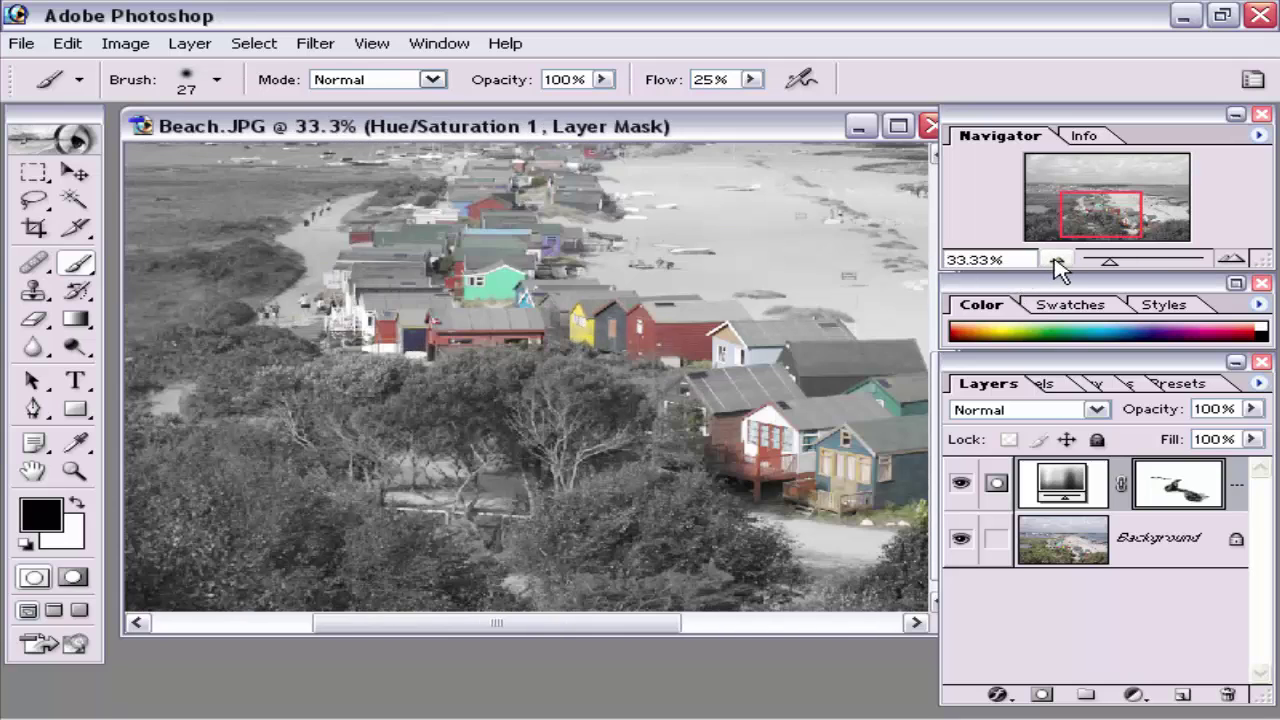
# Step: Examine the edges between the coloured huts and the gray surroundings at several magnifications up to 66.67%, ending with the whole photo in view
pyautogui.click(1057, 261)
pyautogui.click(1057, 261)
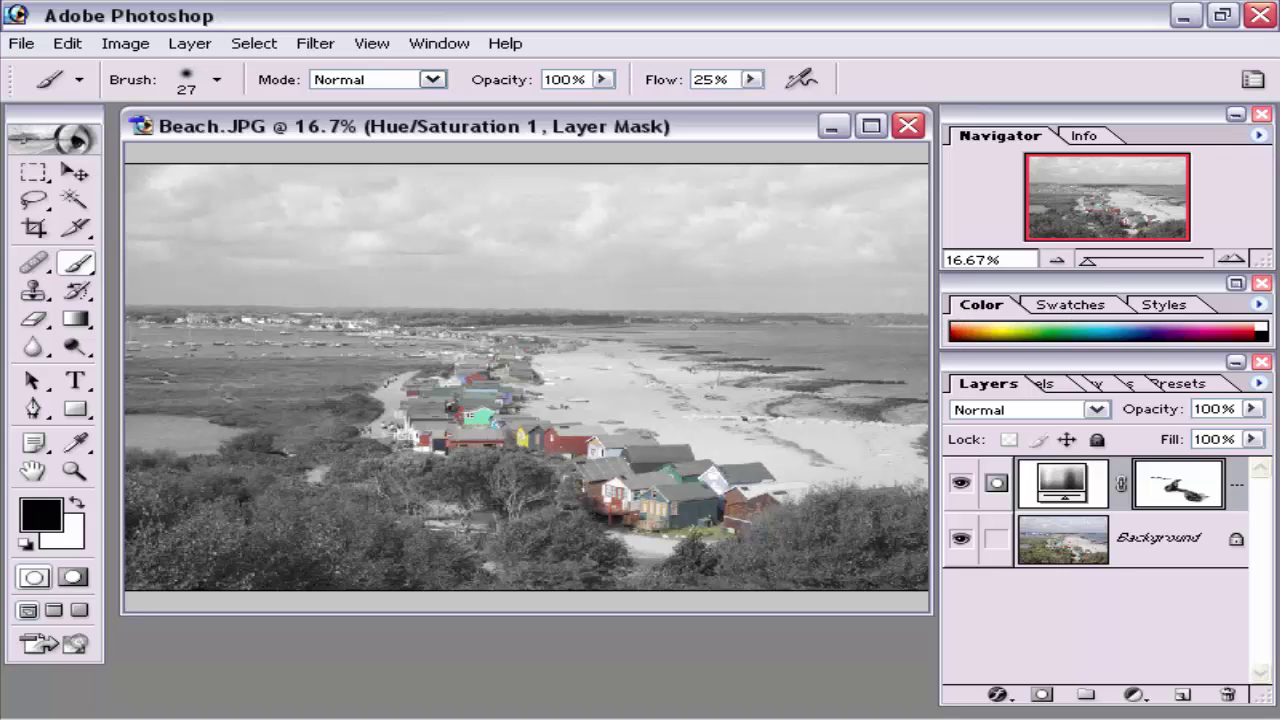
pyautogui.click(1243, 260)
pyautogui.click(1243, 260)
pyautogui.moveTo(1132, 206); pyautogui.dragTo(1129, 227)
pyautogui.click(1237, 260)
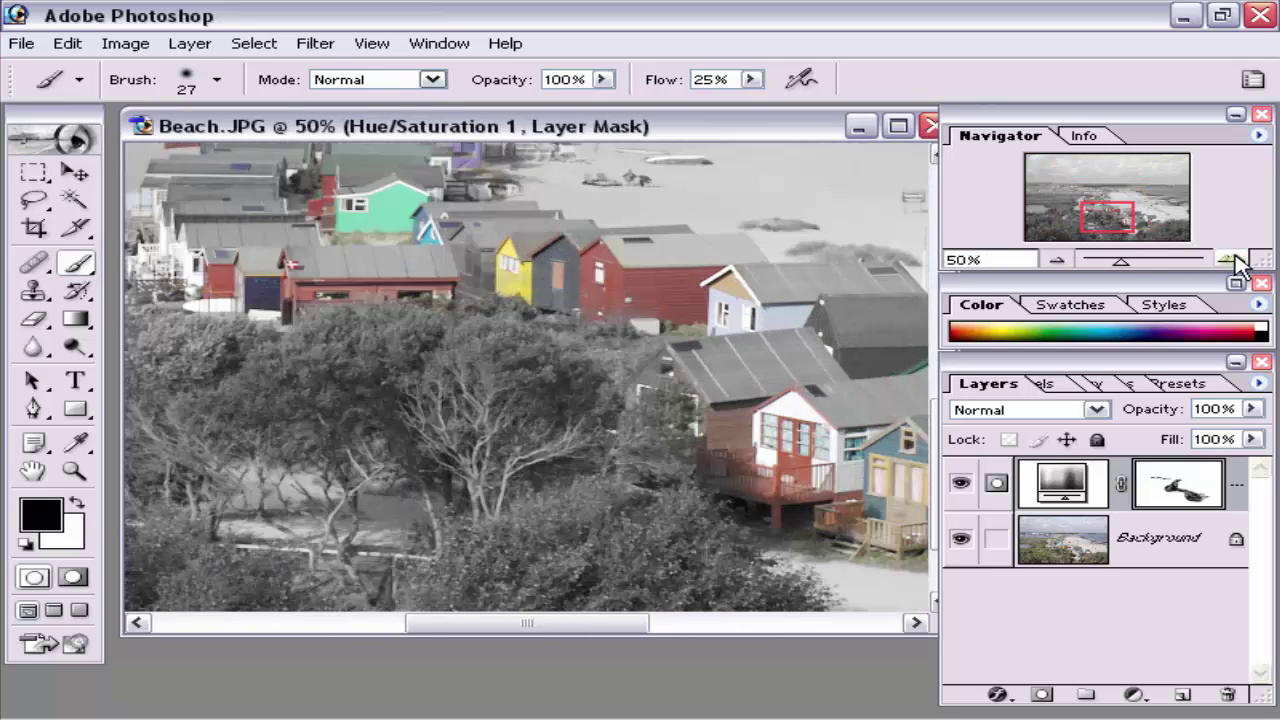
pyautogui.click(1237, 260)
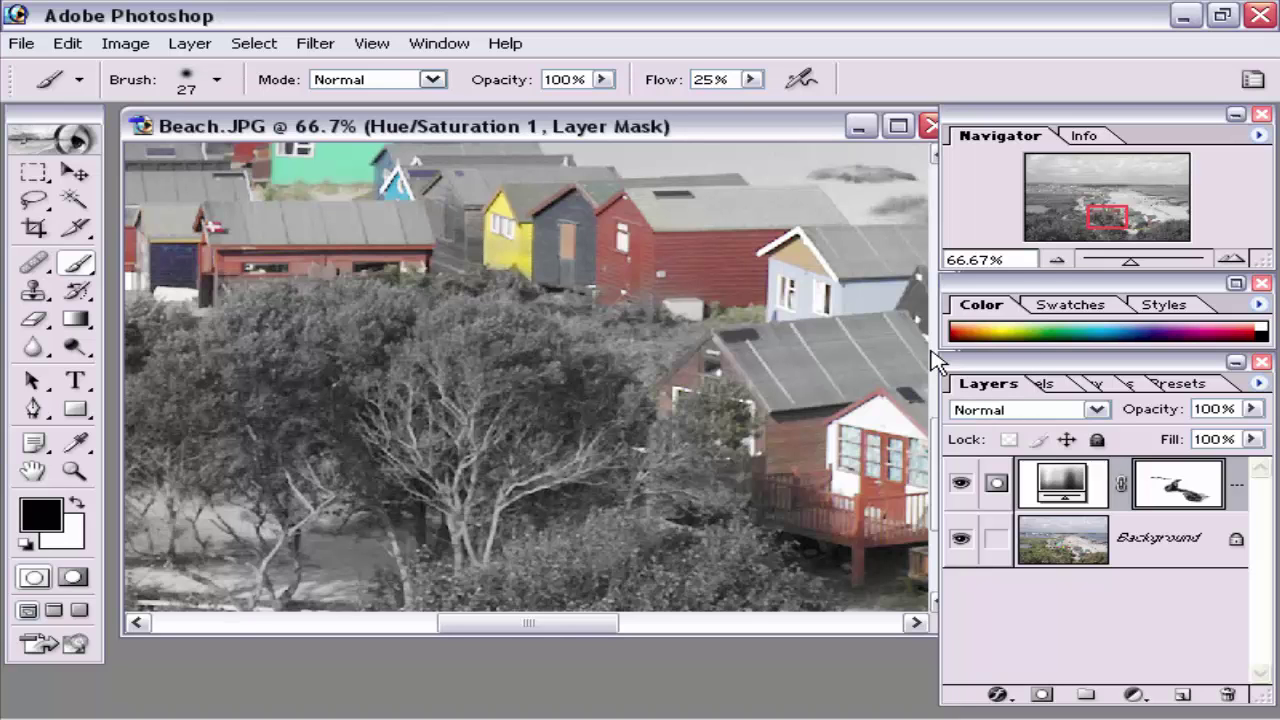
pyautogui.click(1055, 260)
pyautogui.click(1055, 260)
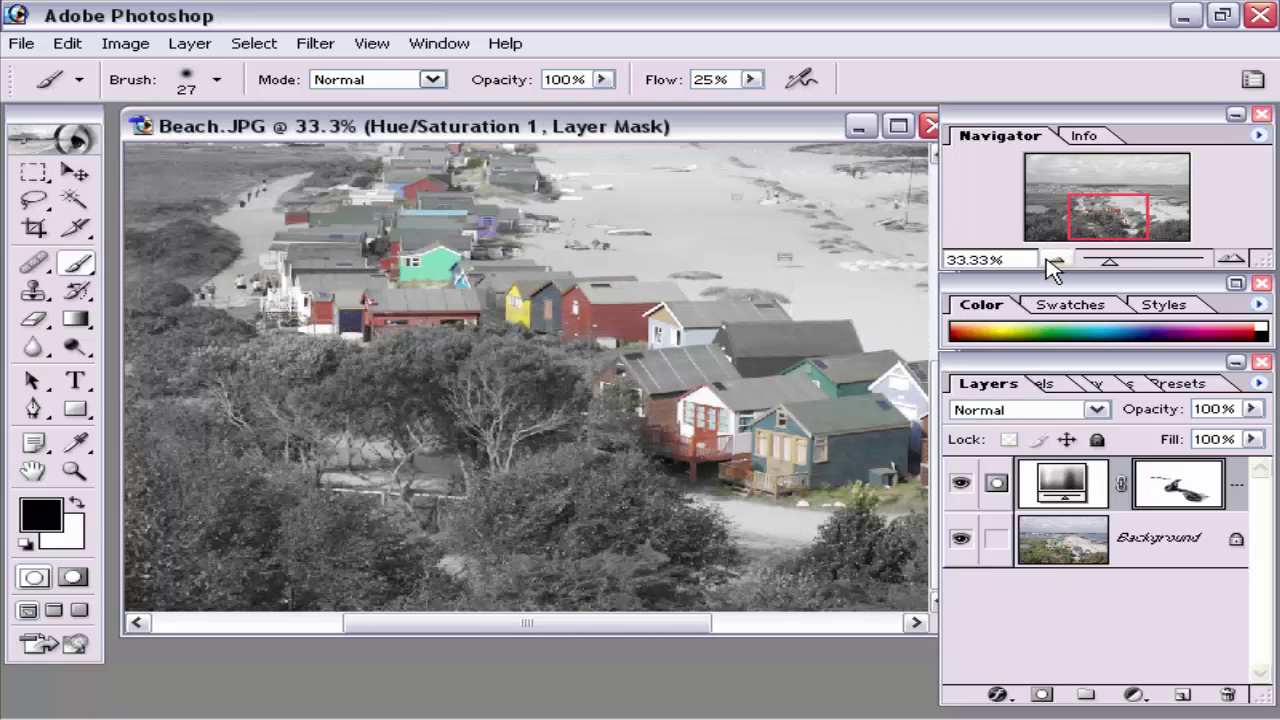
pyautogui.click(1055, 260)
pyautogui.click(1055, 260)
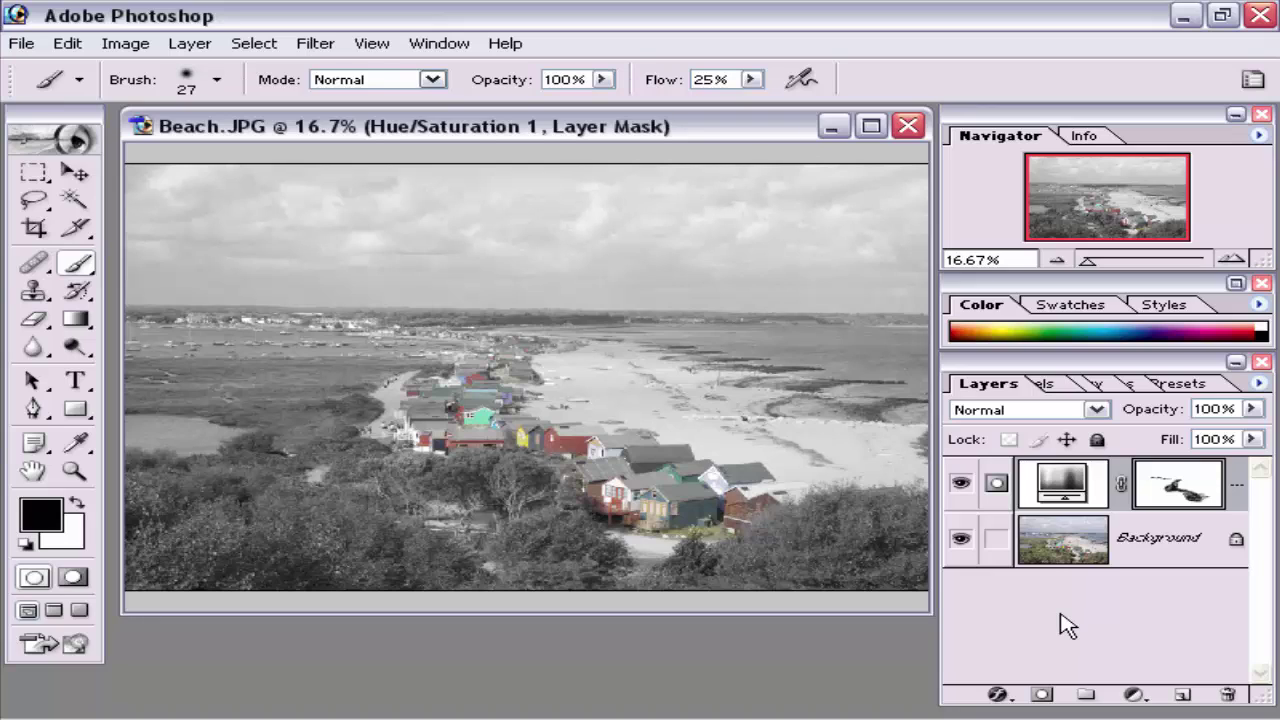
# Step: Set the Lightness of the Hue/Saturation adjustment layer to -6 and compare the photo with that layer hidden and shown
pyautogui.doubleClick(1063, 487)
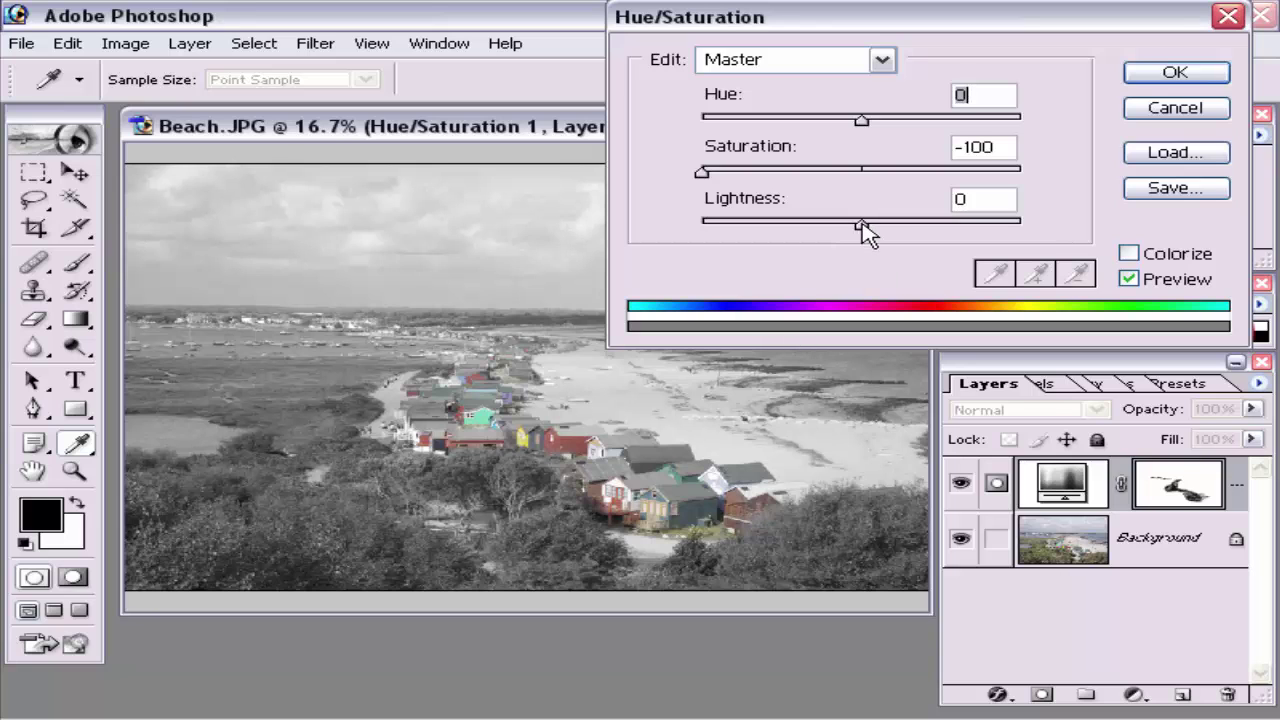
pyautogui.moveTo(861, 229)
pyautogui.mouseDown()
pyautogui.moveTo(792, 230)
pyautogui.moveTo(962, 254)
pyautogui.moveTo(962, 242)
pyautogui.moveTo(828, 236)
pyautogui.moveTo(852, 240)
pyautogui.mouseUp()
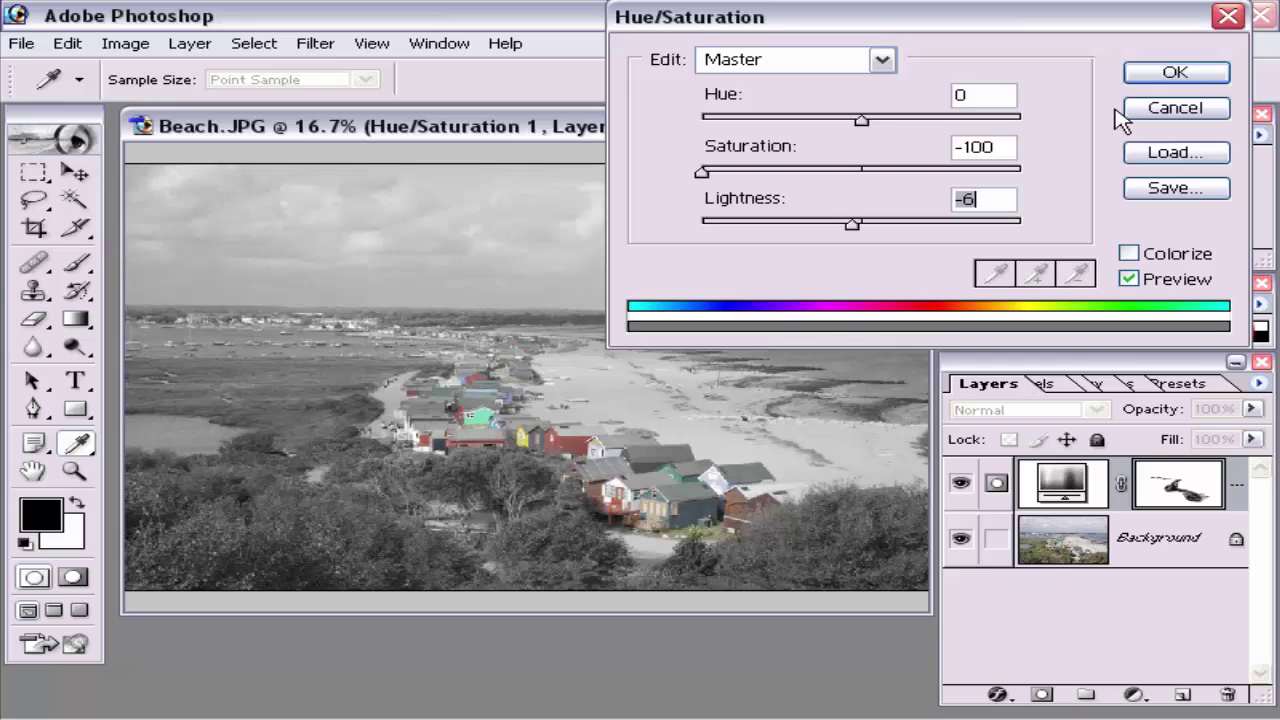
pyautogui.click(1145, 76)
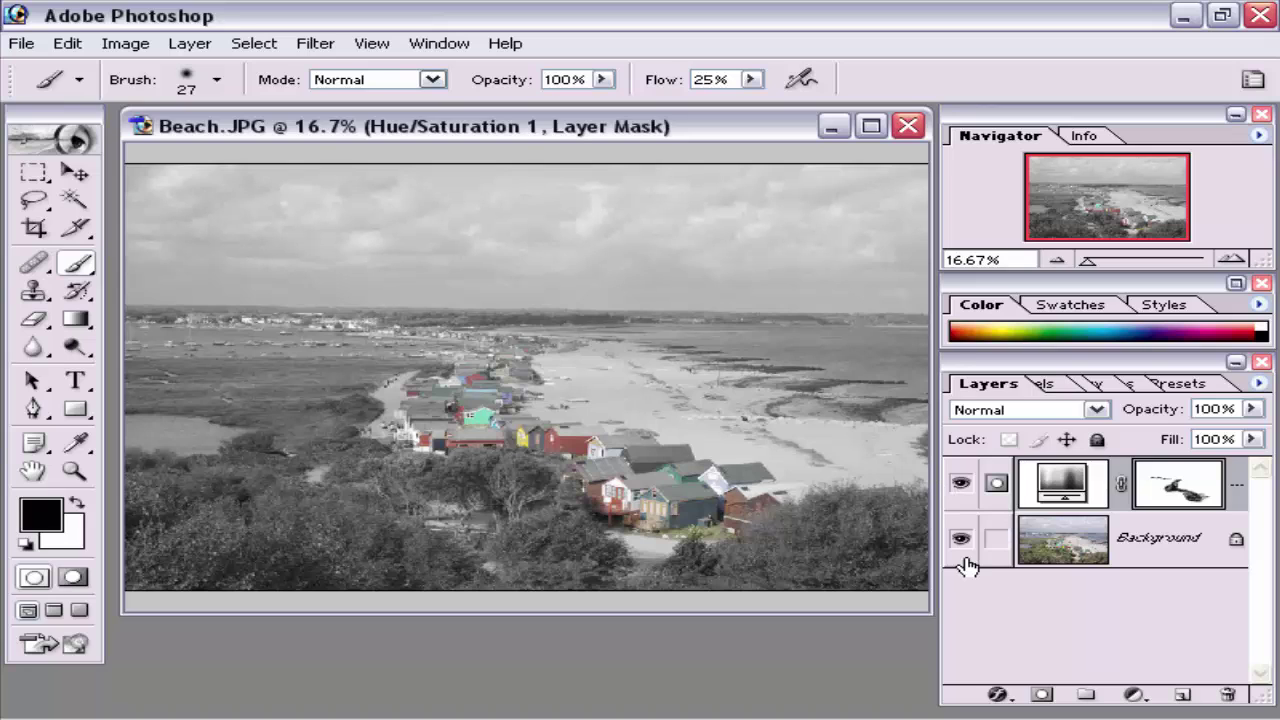
pyautogui.click(961, 486)
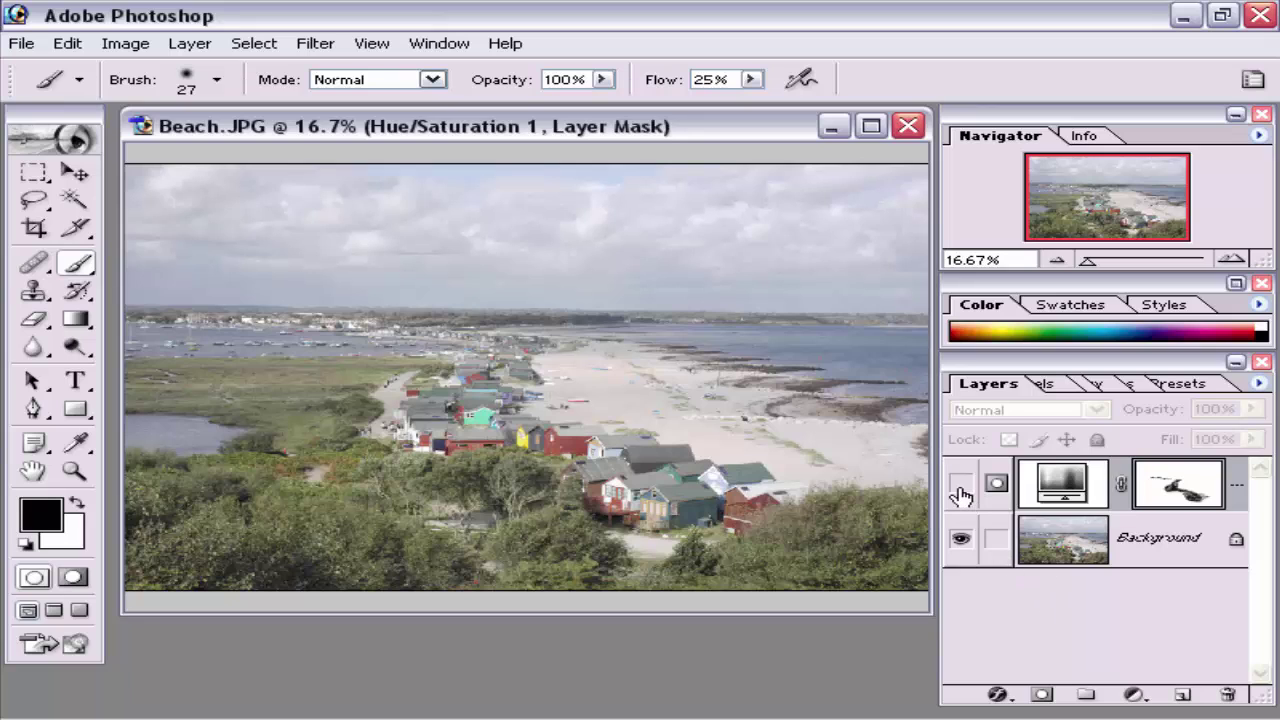
pyautogui.click(961, 486)
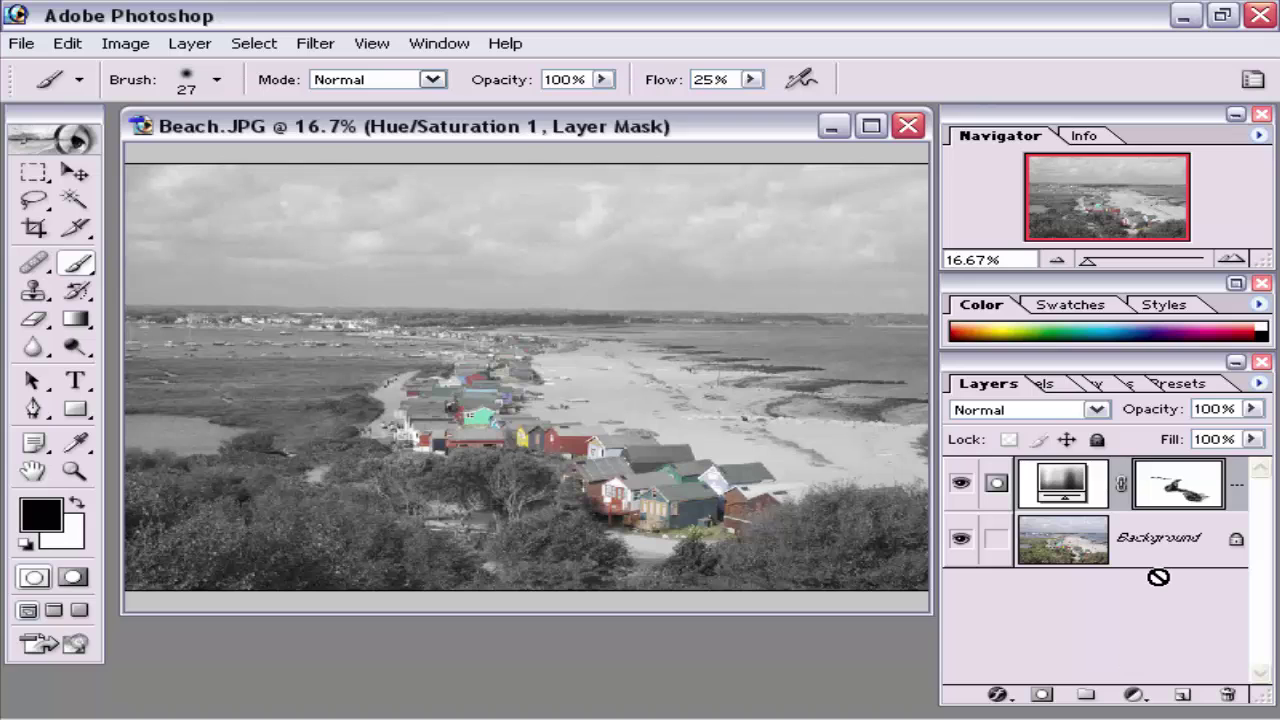
# Step: Load the layer mask as a selection, try a Gradient Map adjustment layer with the blue, red, yellow gradient, and clear the selection
pyautogui.keyDown('ctrl'); pyautogui.click(1192, 489); pyautogui.keyUp('ctrl')
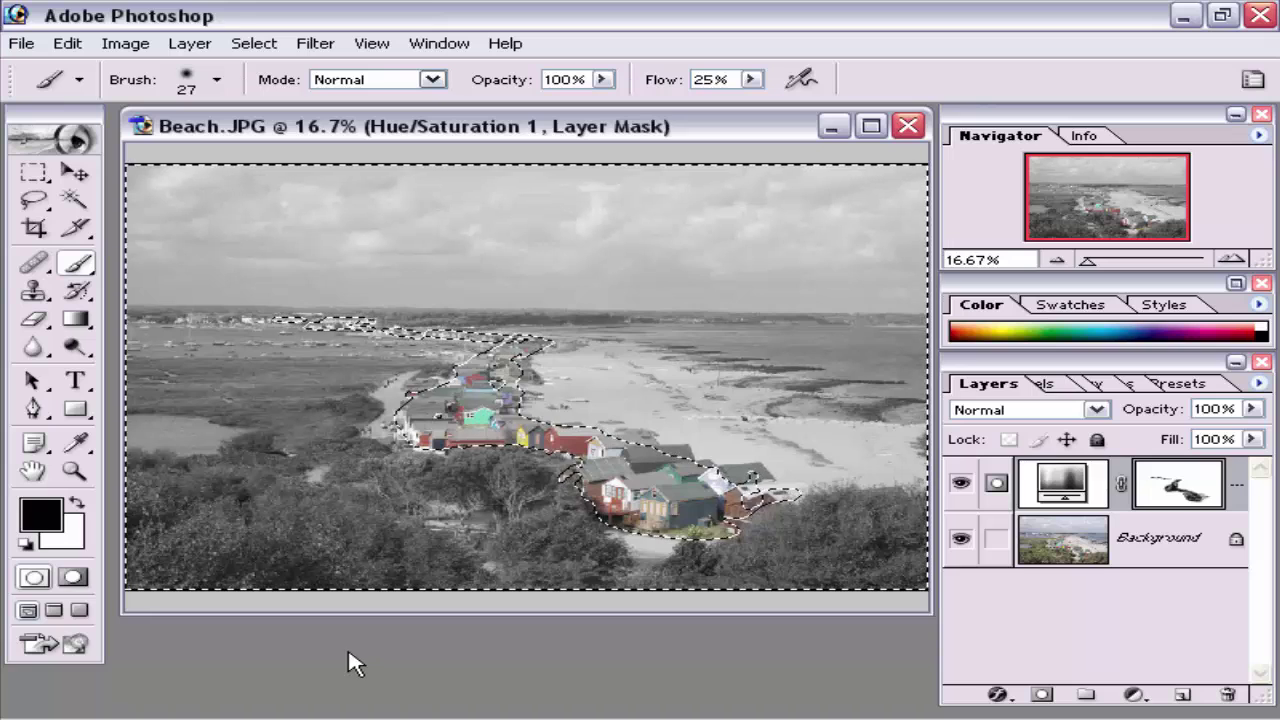
pyautogui.click(1134, 695)
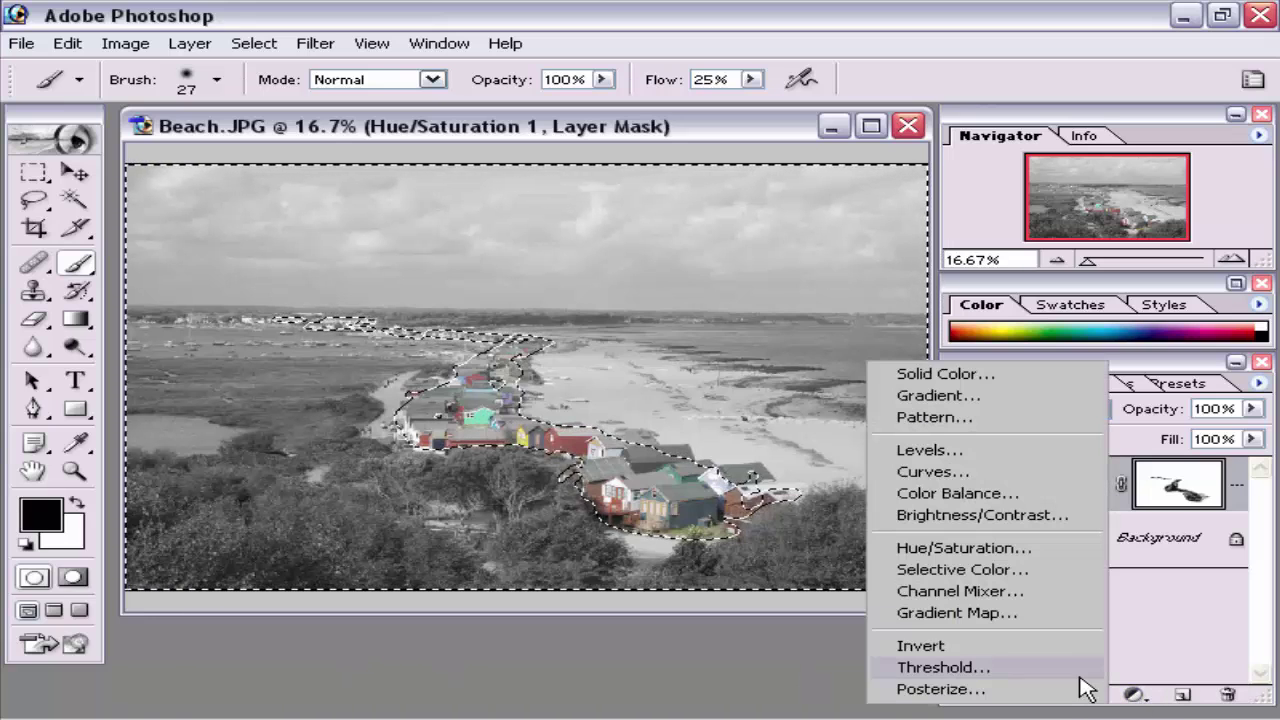
pyautogui.click(1008, 620)
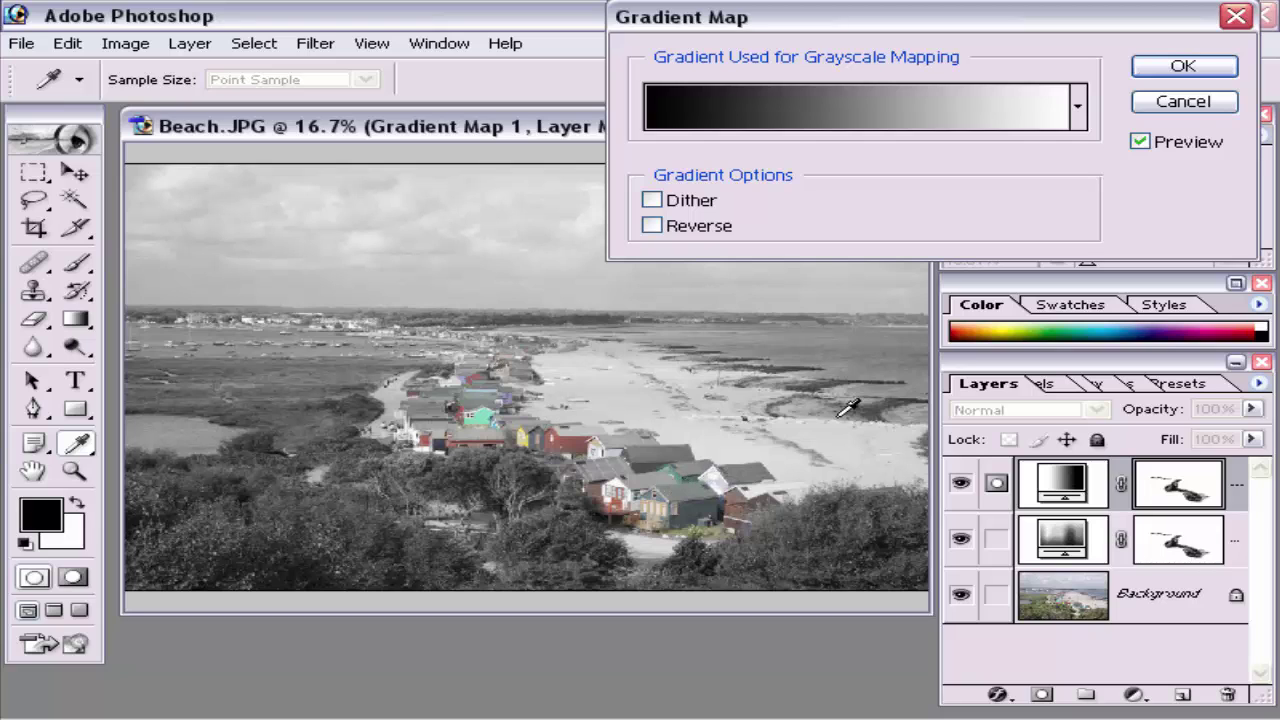
pyautogui.click(1078, 107)
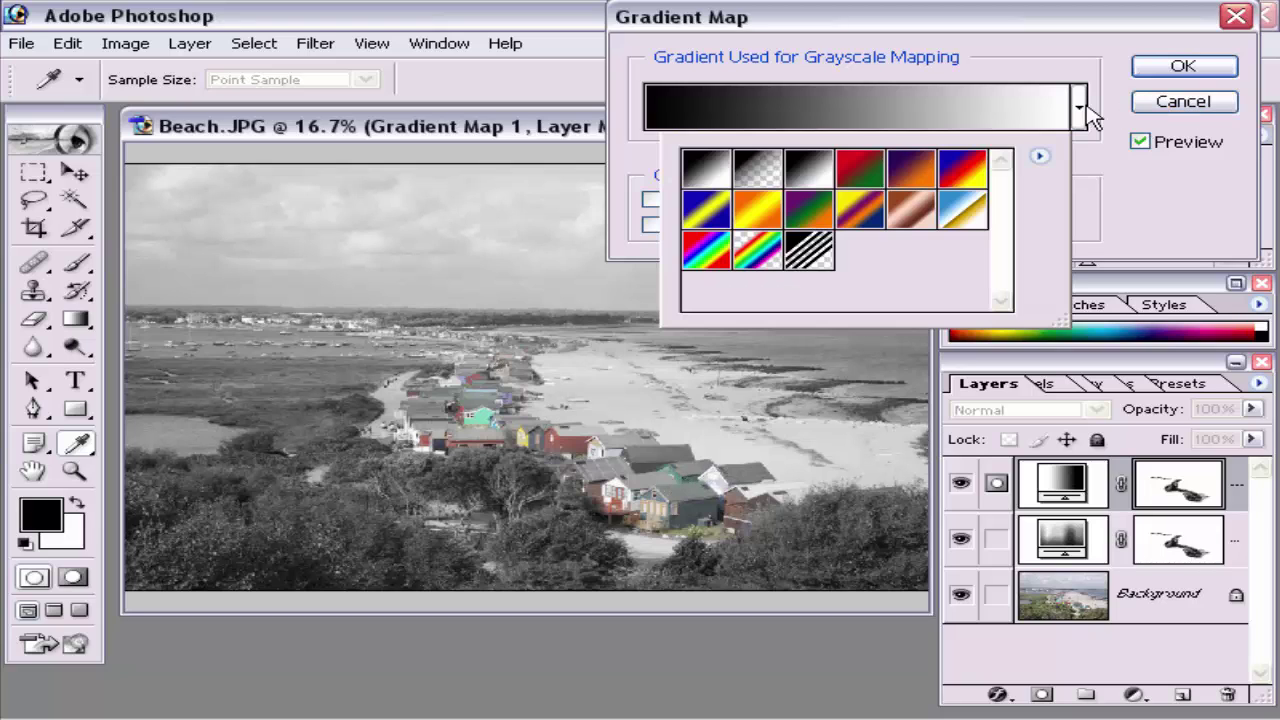
pyautogui.click(960, 183)
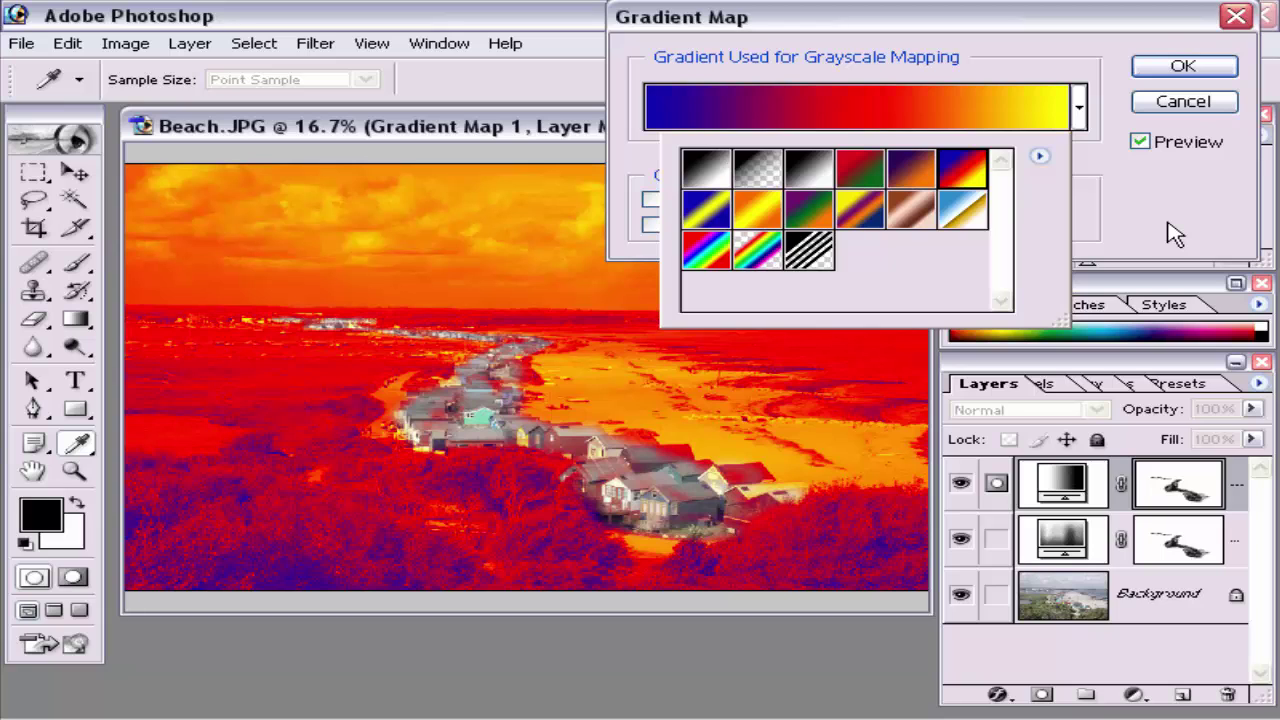
pyautogui.click(1176, 60)
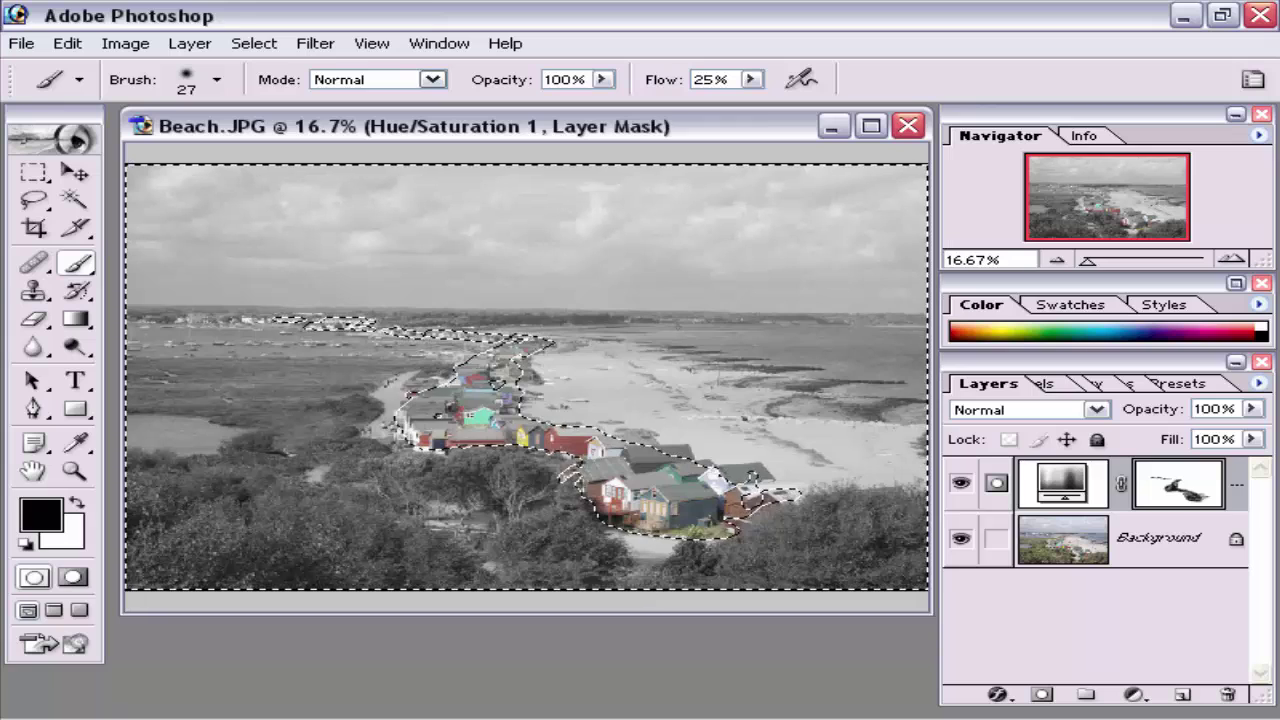
pyautogui.click(254, 43)
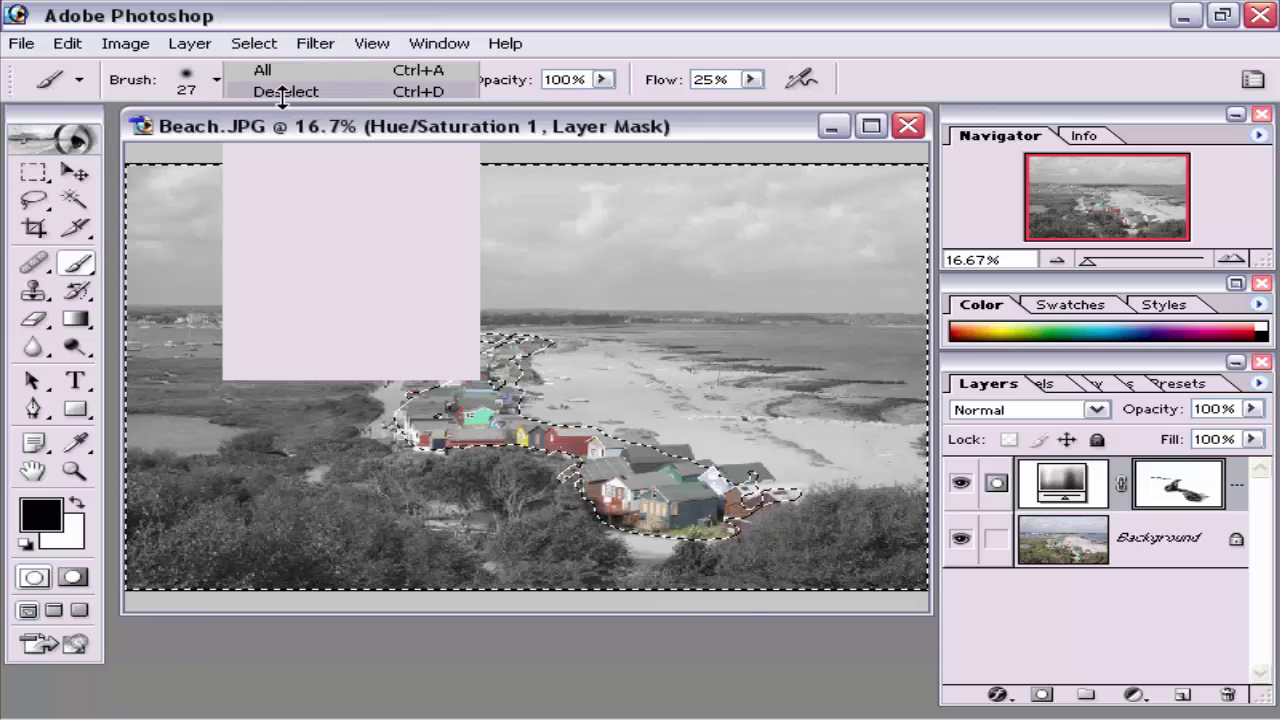
pyautogui.click(283, 91)
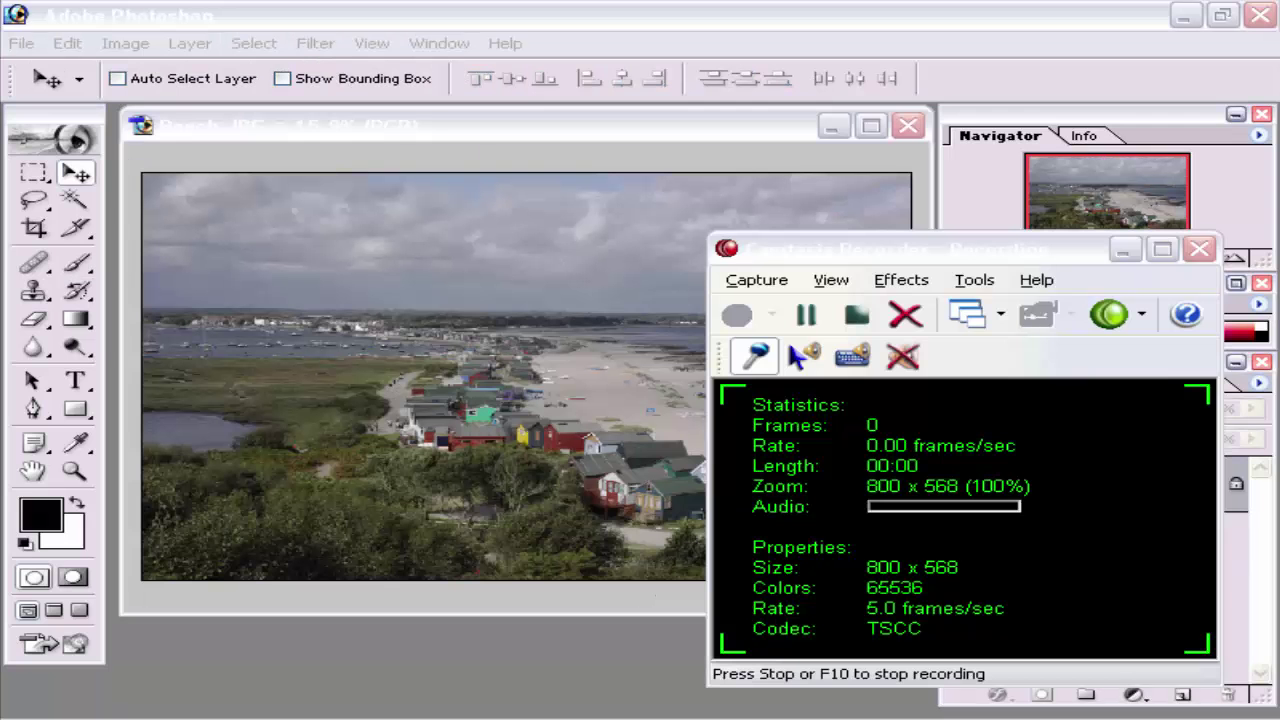